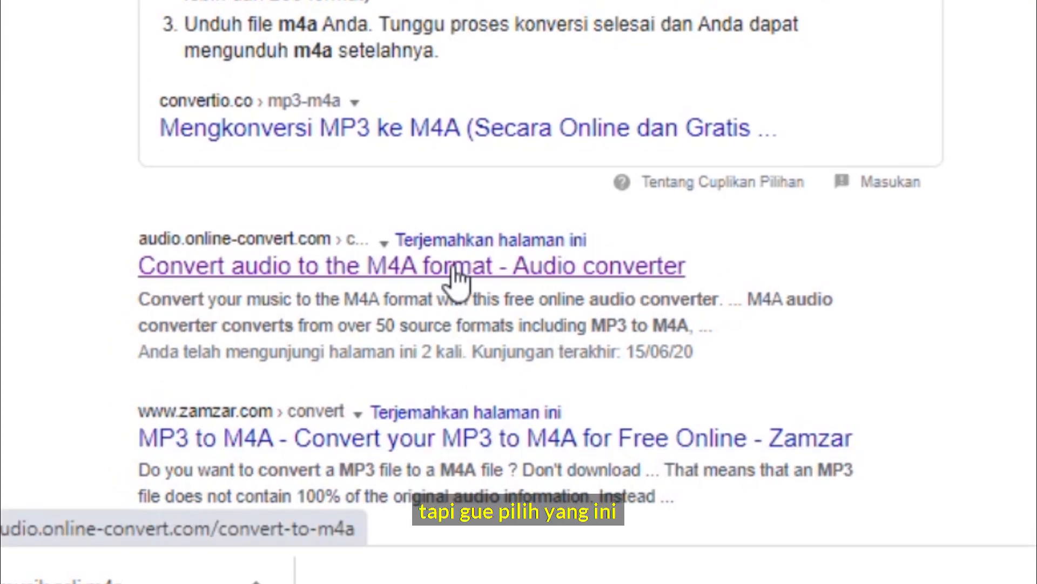
Open the audio.online-convert.com M4A converter from the search results and add musik asli.mp3 from the efek musik folder for upload
right_click(457, 278)
click(517, 292)
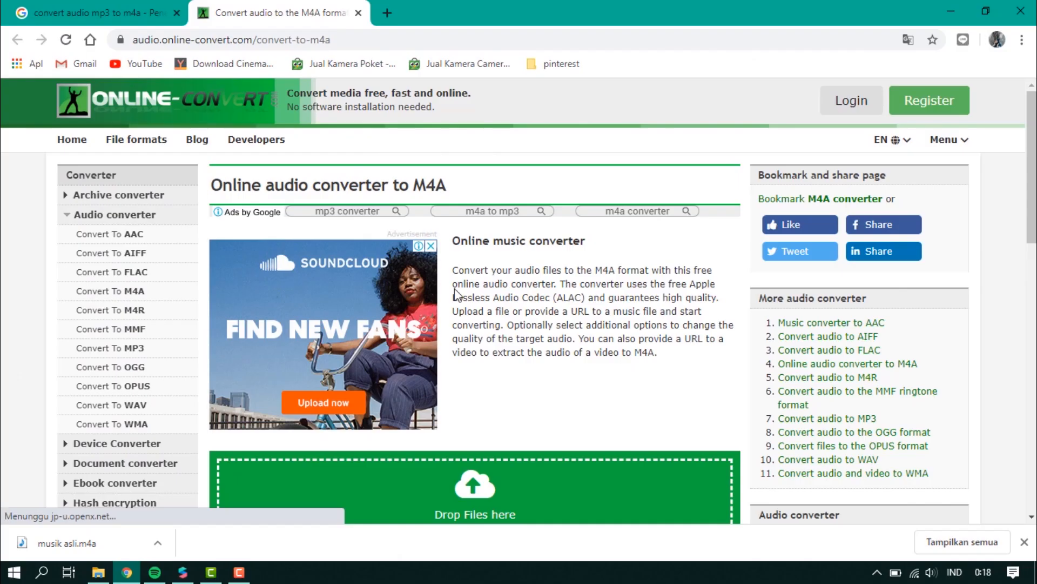
scroll(455, 295, down, 6)
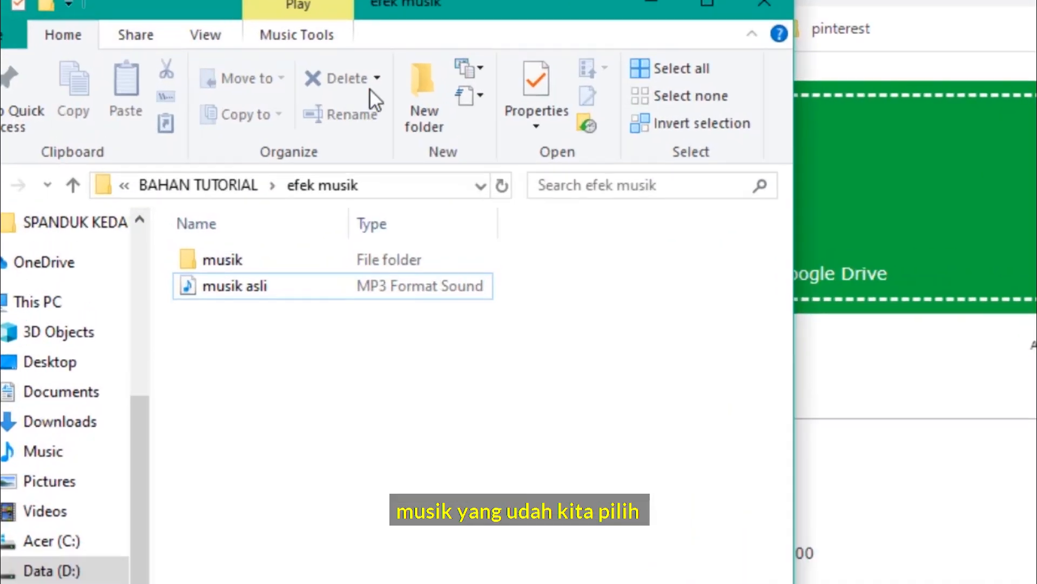
click(164, 246)
drag(204, 321, 558, 371)
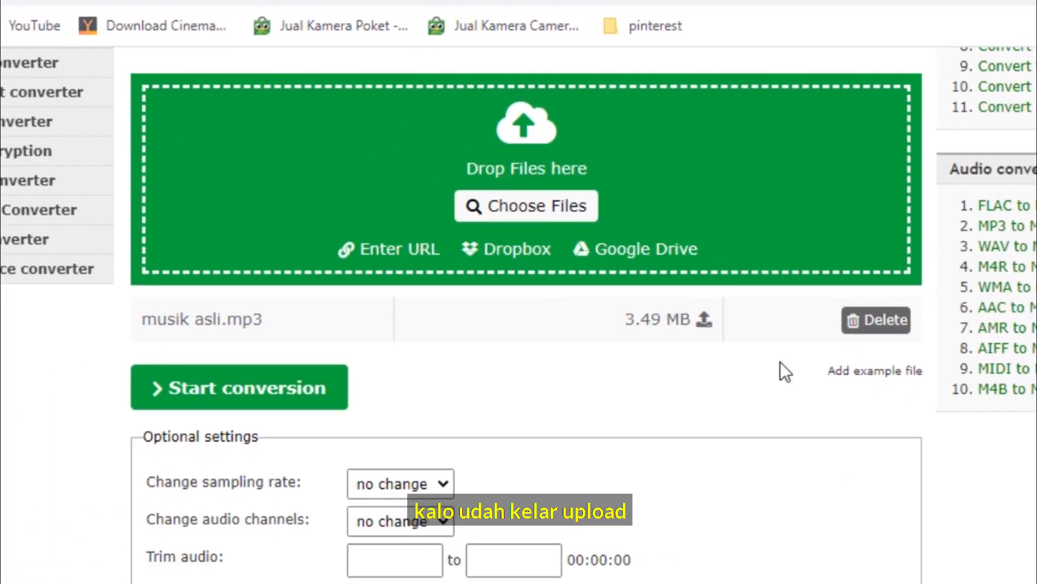
Set the conversion's sampling rate to 44100 Hz and its audio channels to mono
scroll(621, 229, down, 5)
click(435, 223)
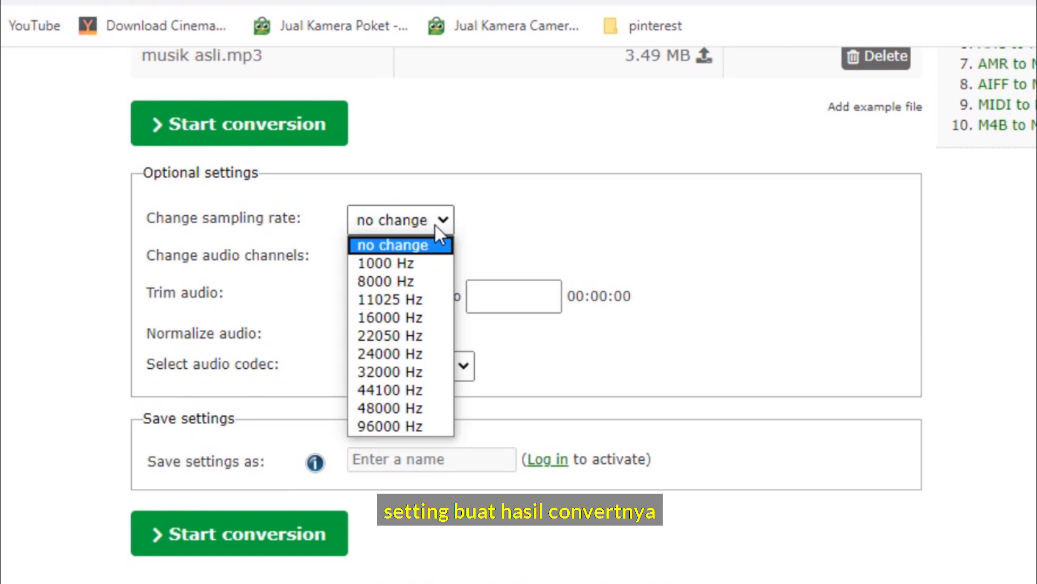
click(385, 387)
click(402, 263)
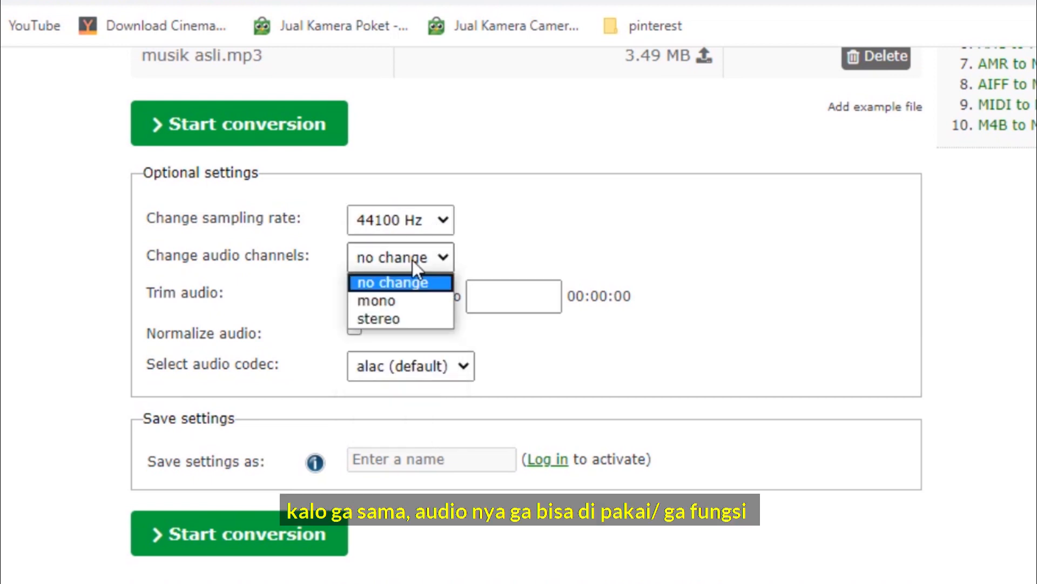
click(420, 303)
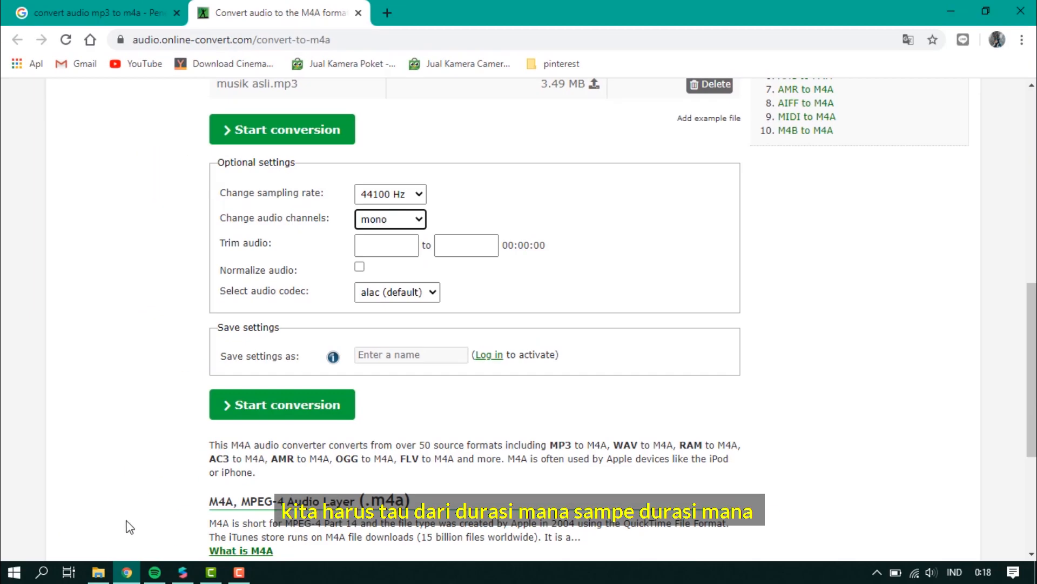
Play musik asli from the efek musik folder and skip ahead to find the section worth keeping
click(98, 572)
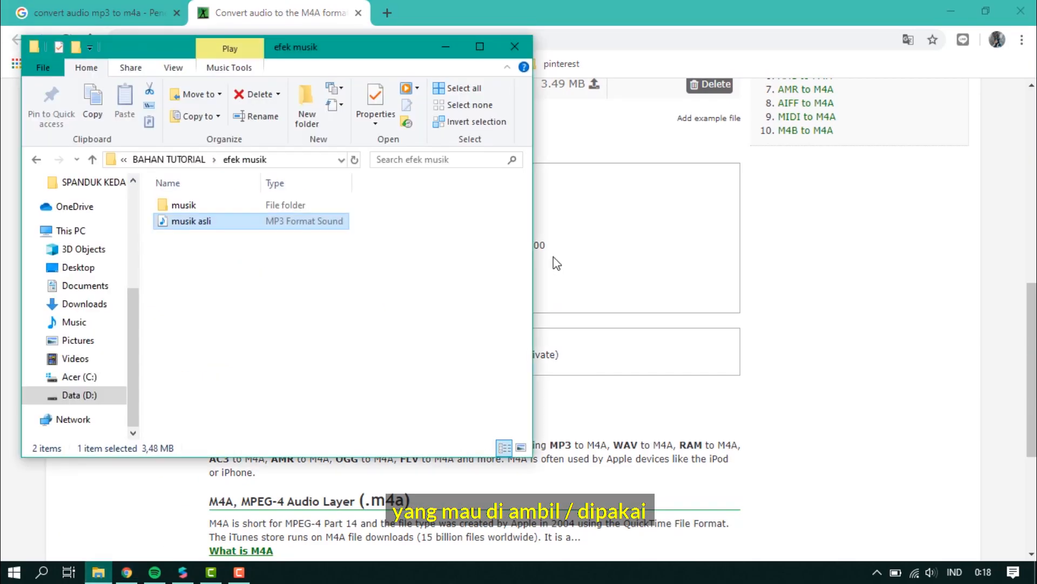
double_click(172, 222)
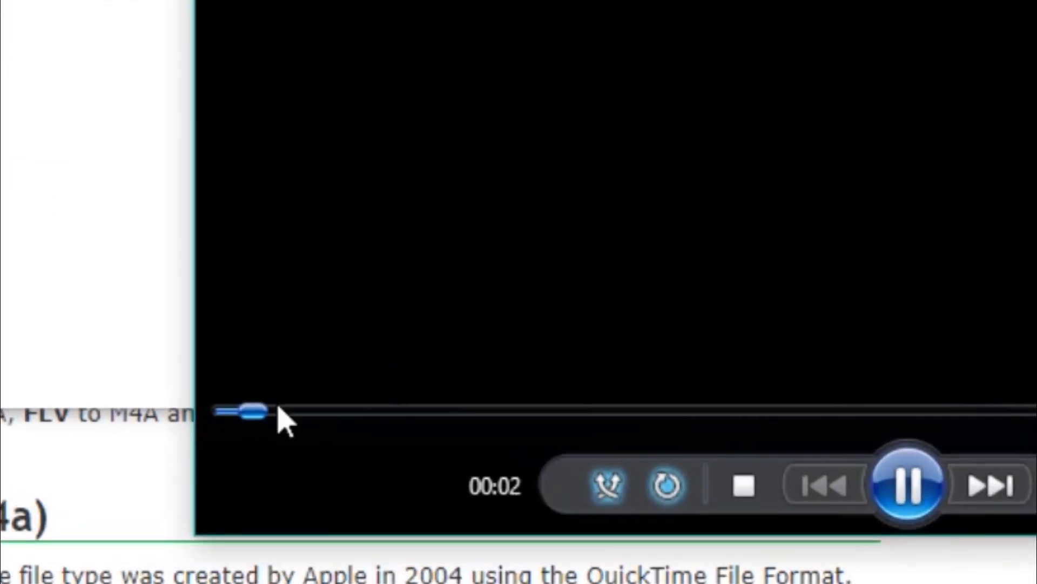
click(296, 412)
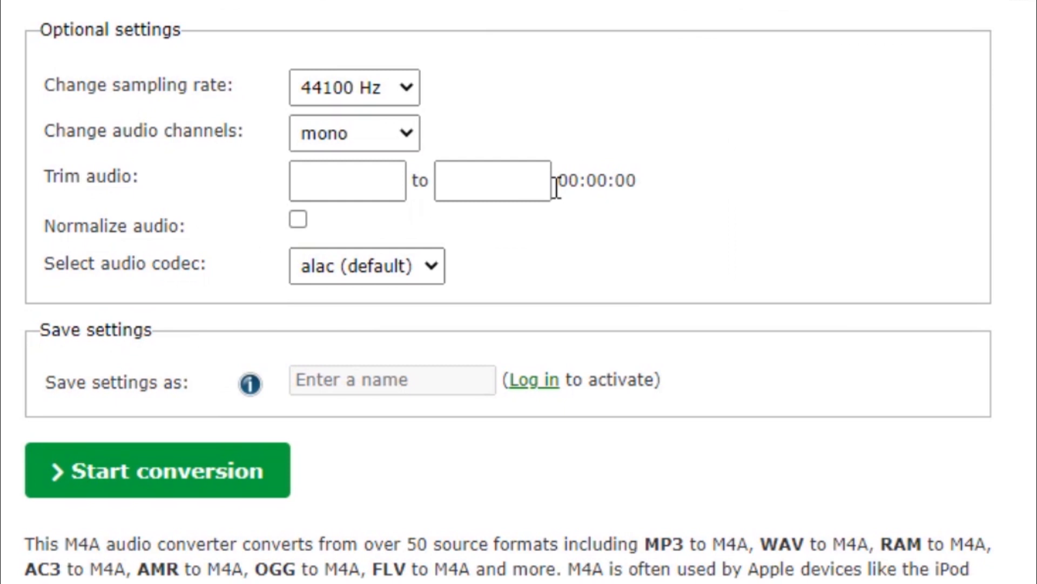
Copy the 00:00:00 time format into both the start and end fields of the audio trim setting
drag(555, 187, 672, 193)
key(ctrl+c)
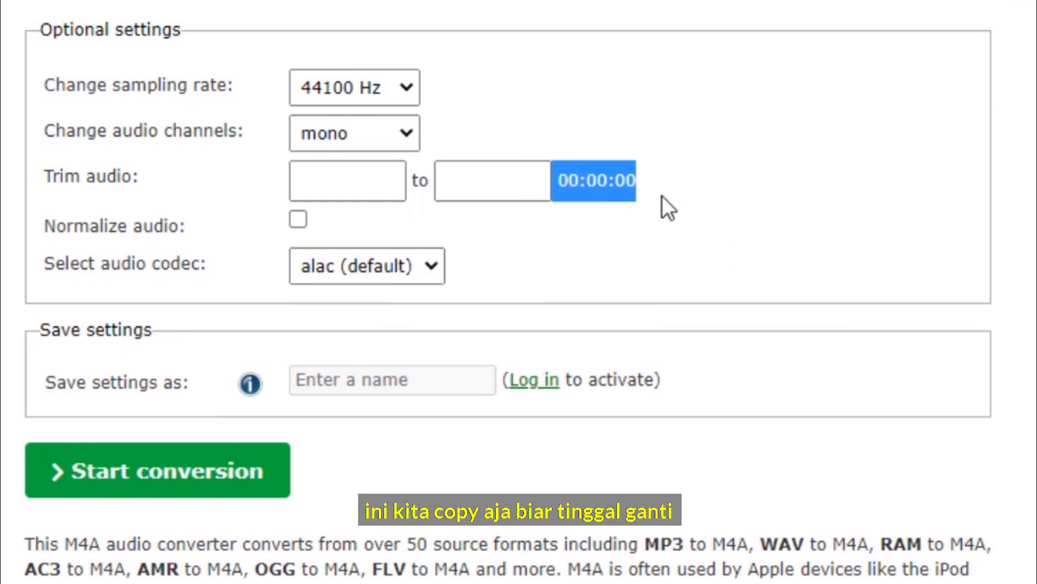
click(364, 173)
key(ctrl+v)
click(463, 179)
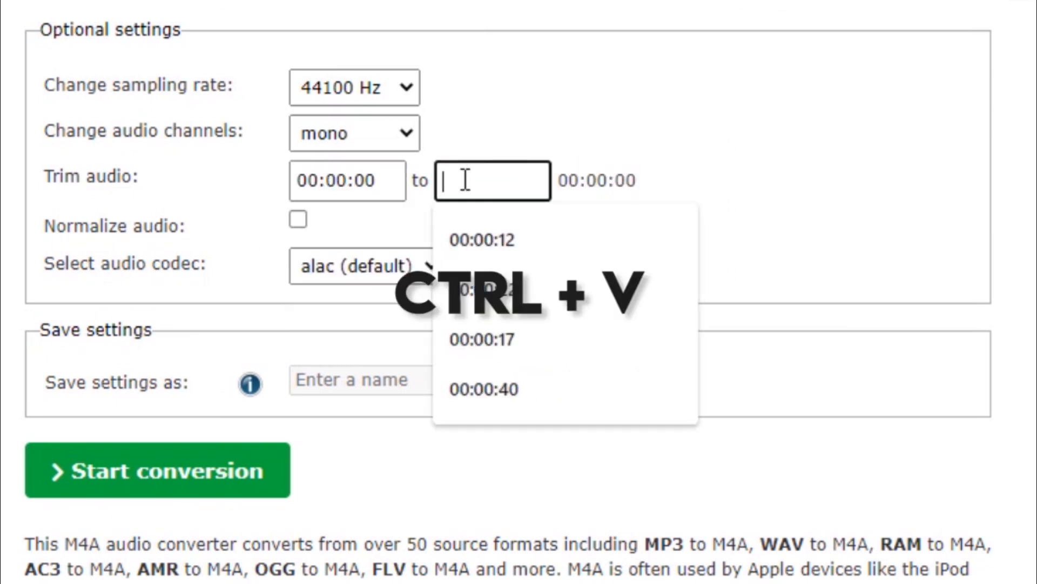
key(ctrl+v)
Set the audio trim range from 00:00:10 to 00:00:40
click(363, 179)
key(BackSpace)
text(1)
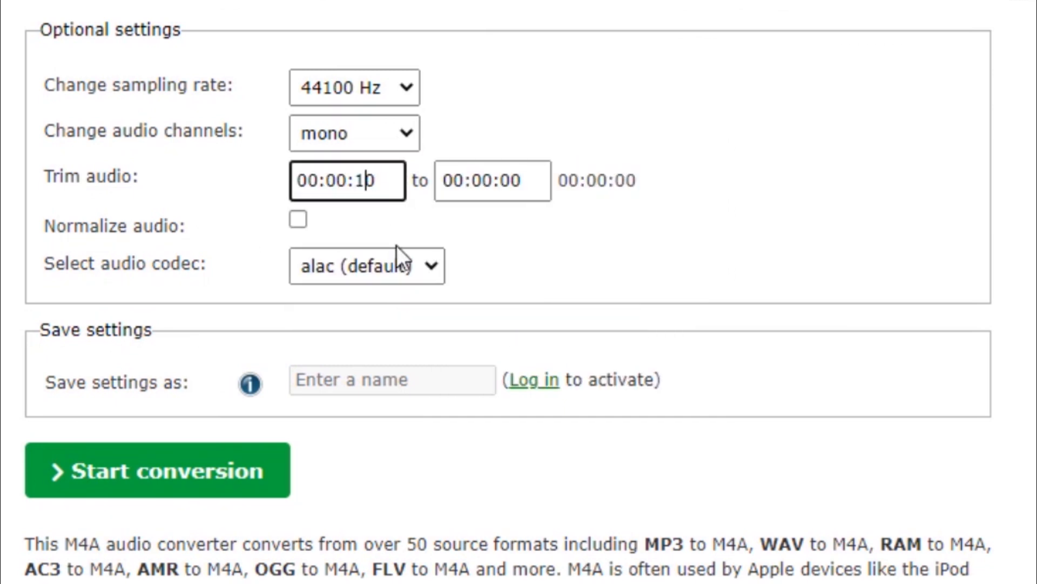
click(503, 179)
key(BackSpace)
key(BackSpace)
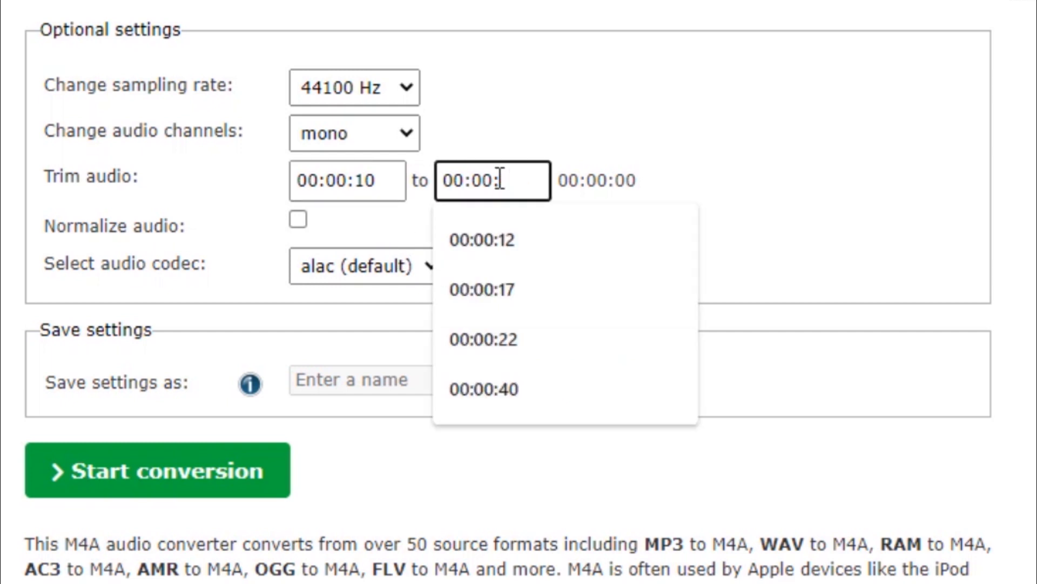
text(40)
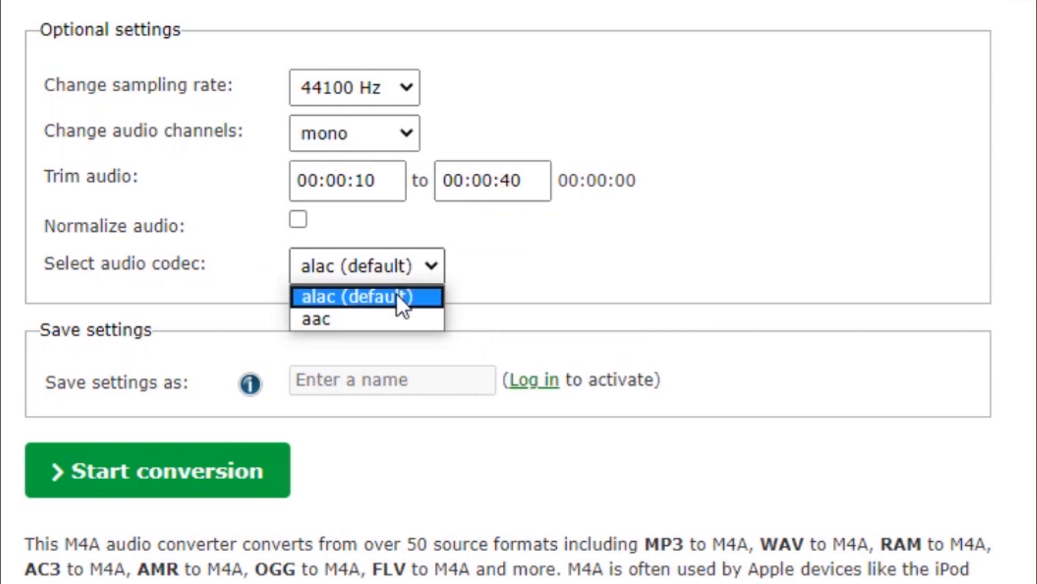
Convert the audio with the aac codec and download the converted M4A file
click(394, 322)
click(174, 483)
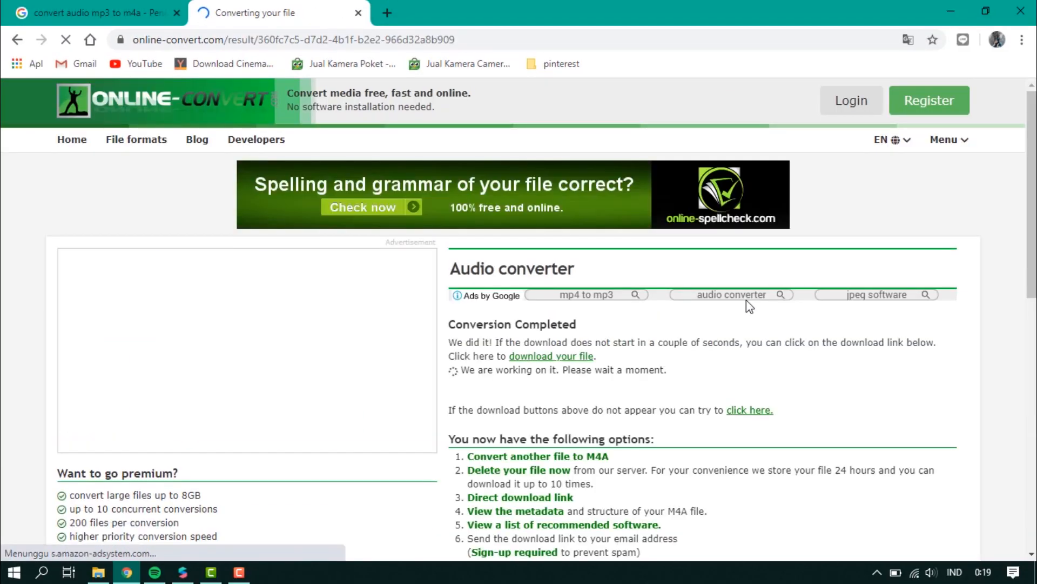
scroll(747, 300, down, 3)
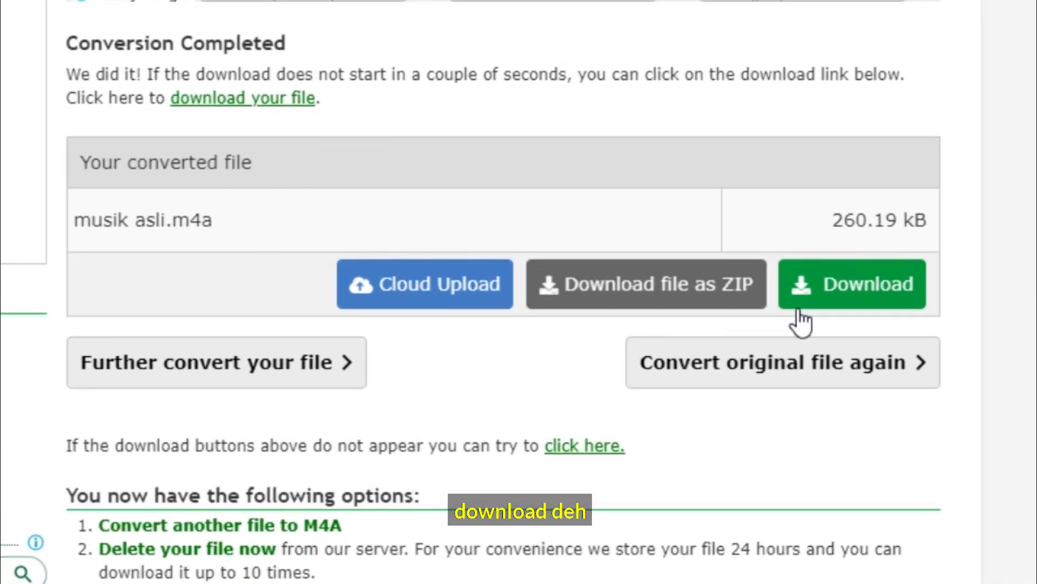
click(833, 303)
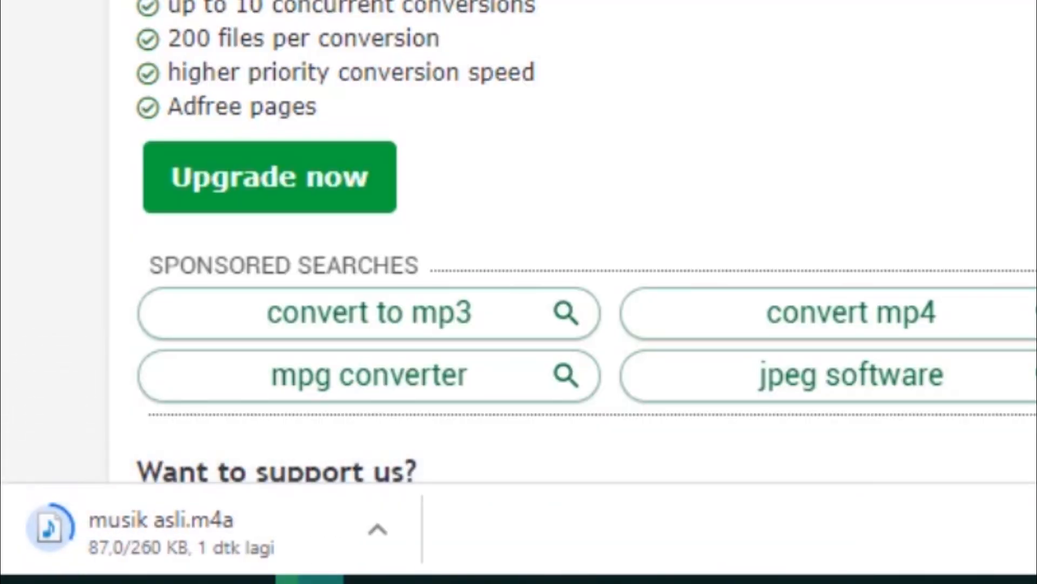
Rename the downloaded musik asli M4A file as "convert ke m4a" and move it to the efek musik folder
click(92, 254)
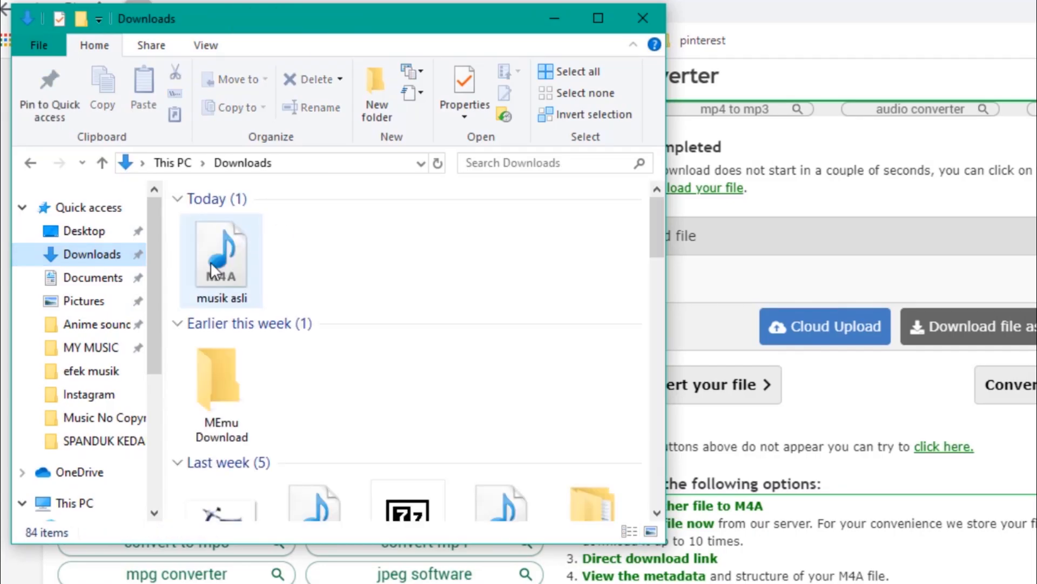
click(227, 299)
key(F2)
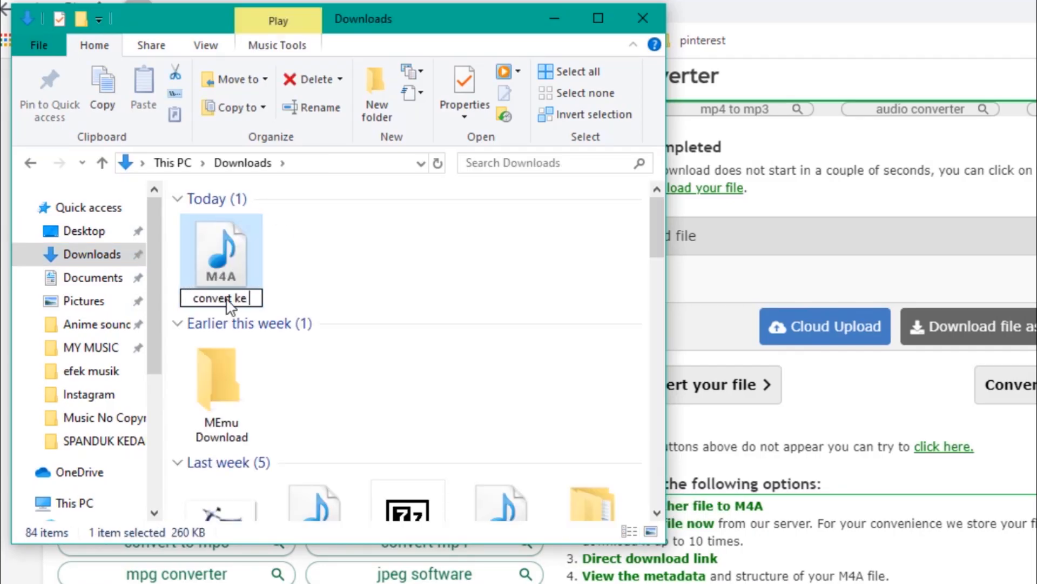
key(Return)
key(ctrl+x)
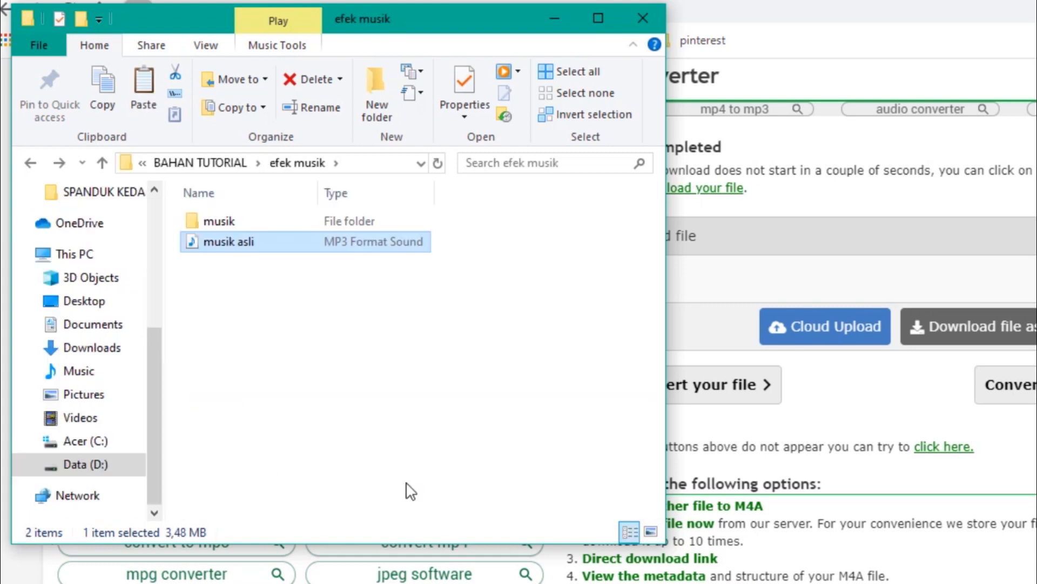
click(399, 472)
key(ctrl+v)
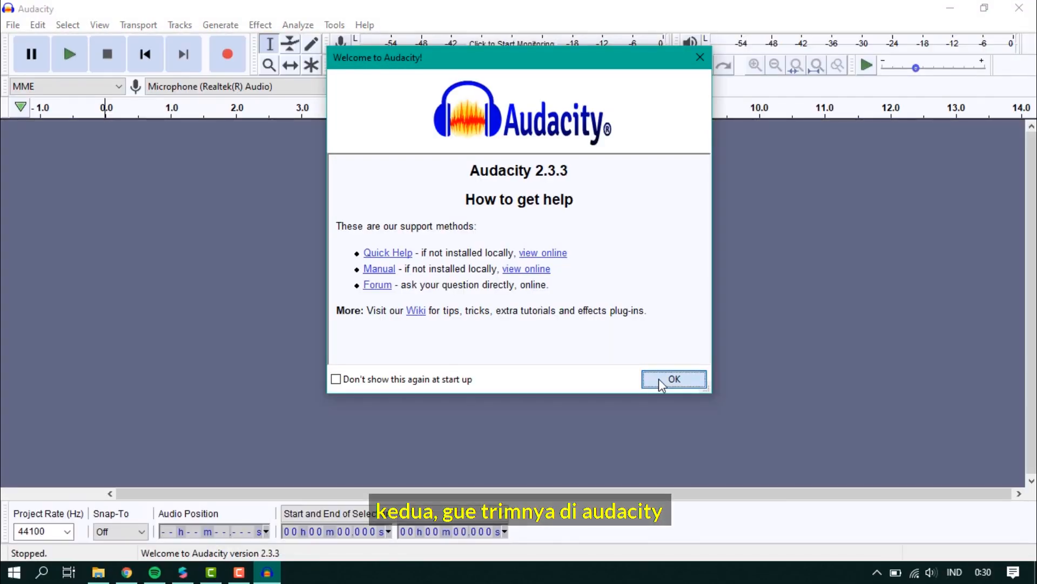
Dismiss Audacity's welcome message and import the musik asli MP3 from the efek musik folder as a new track
click(669, 380)
click(99, 572)
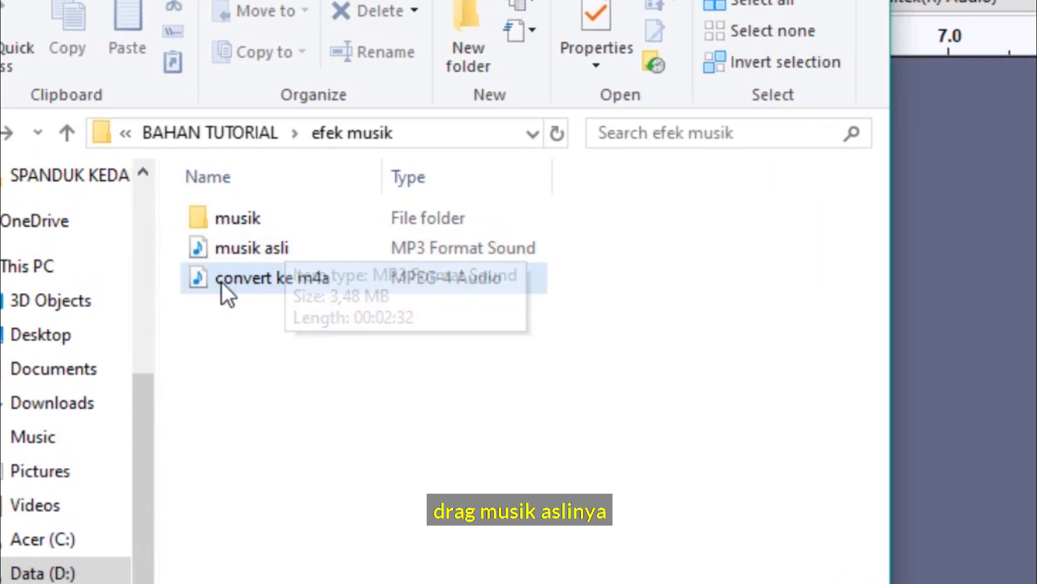
click(178, 222)
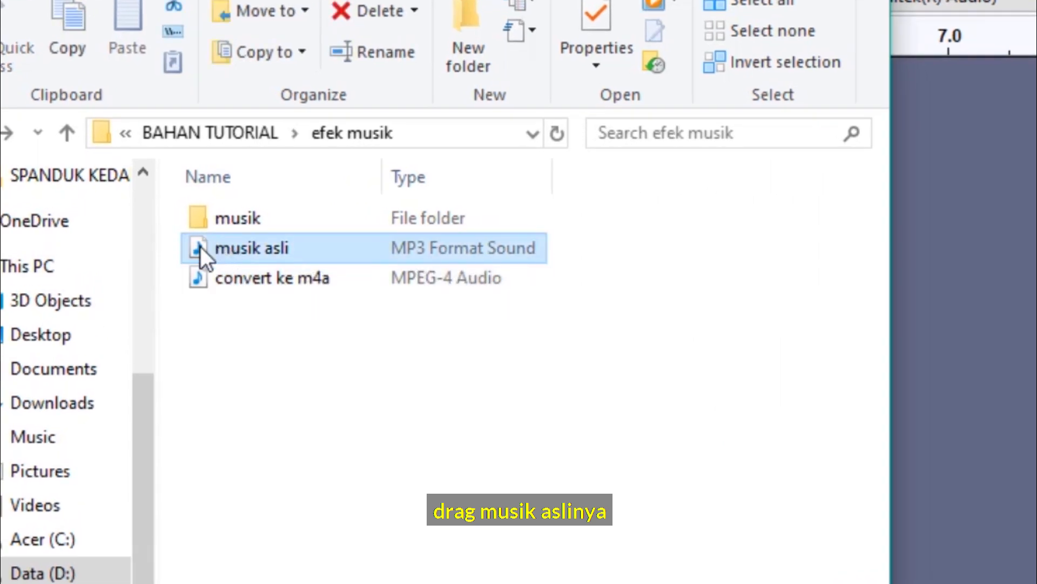
drag(200, 246, 1003, 431)
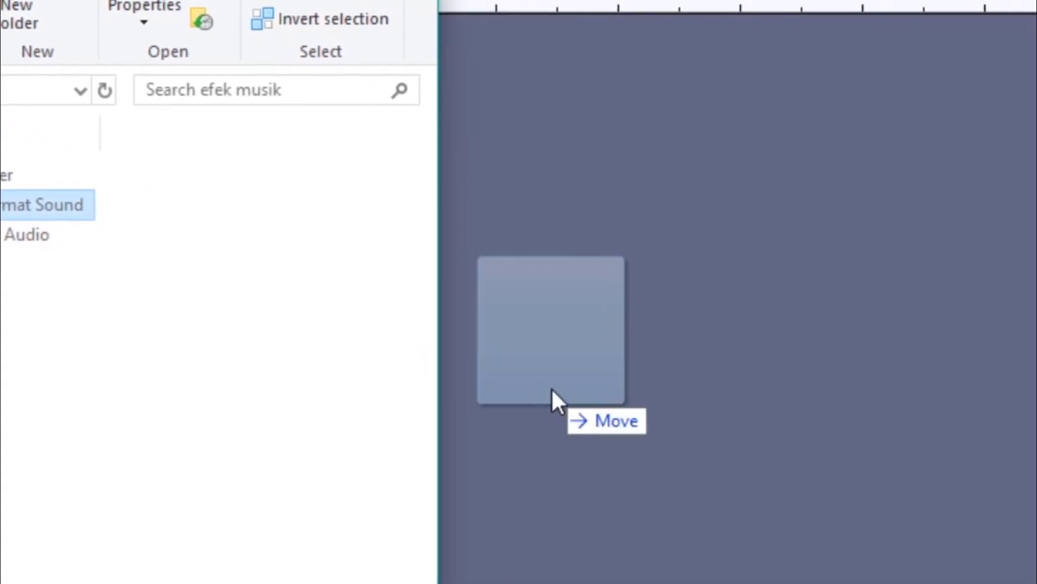
drag(551, 387, 551, 387)
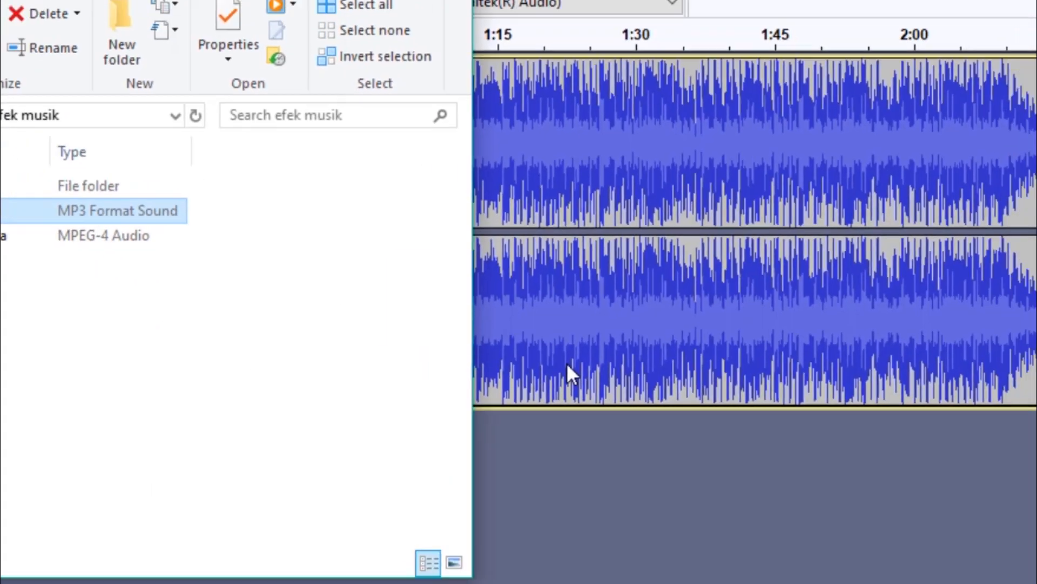
Play the track to locate the starting point and delete about the first 10 seconds
key(space)
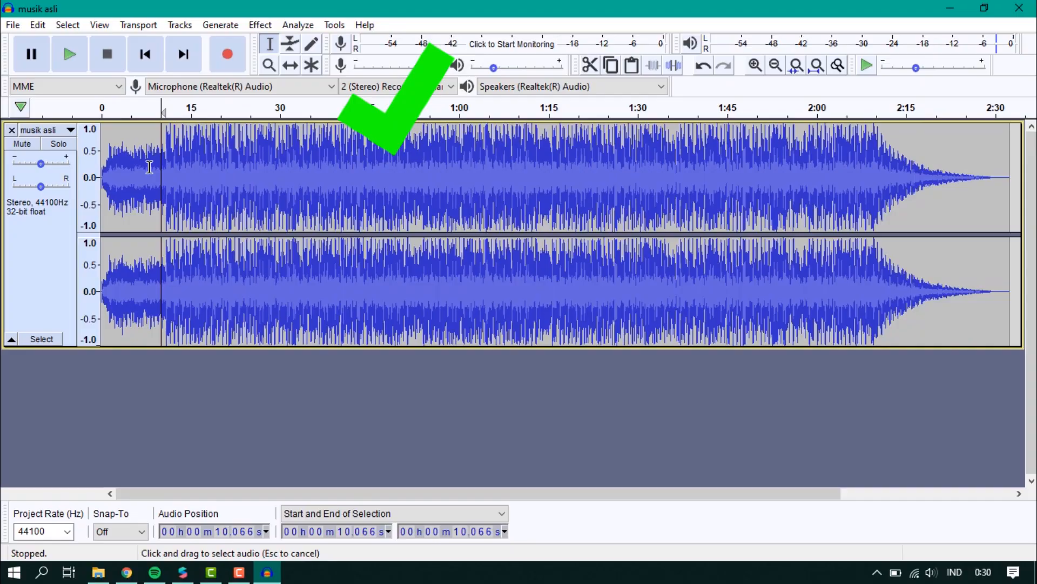
drag(160, 163, 10, 180)
key(Delete)
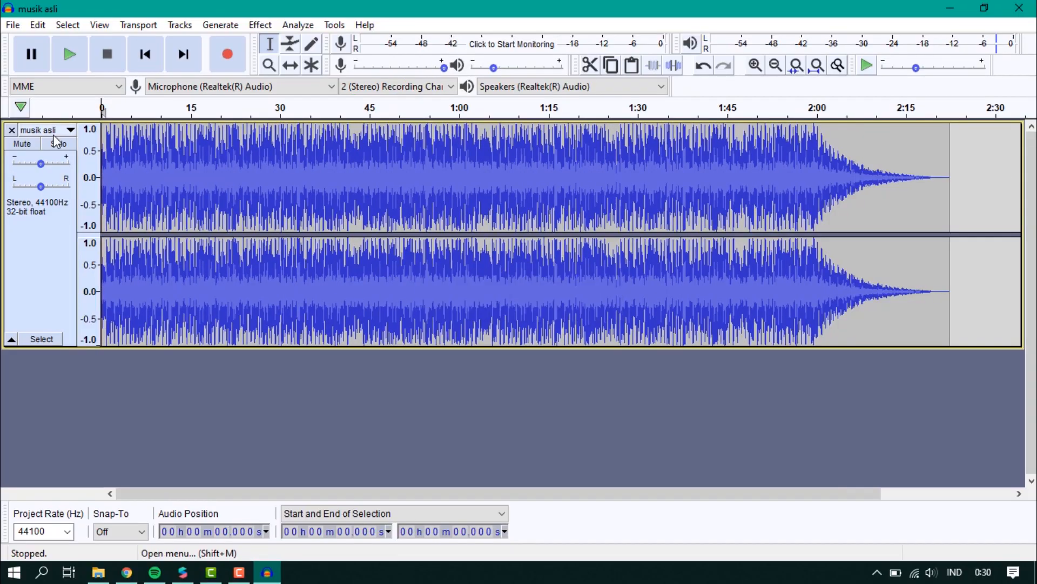
Delete the track's audio after about 45 seconds, and shorten it further by deleting everything beyond 30 seconds
drag(736, 204, 289, 215)
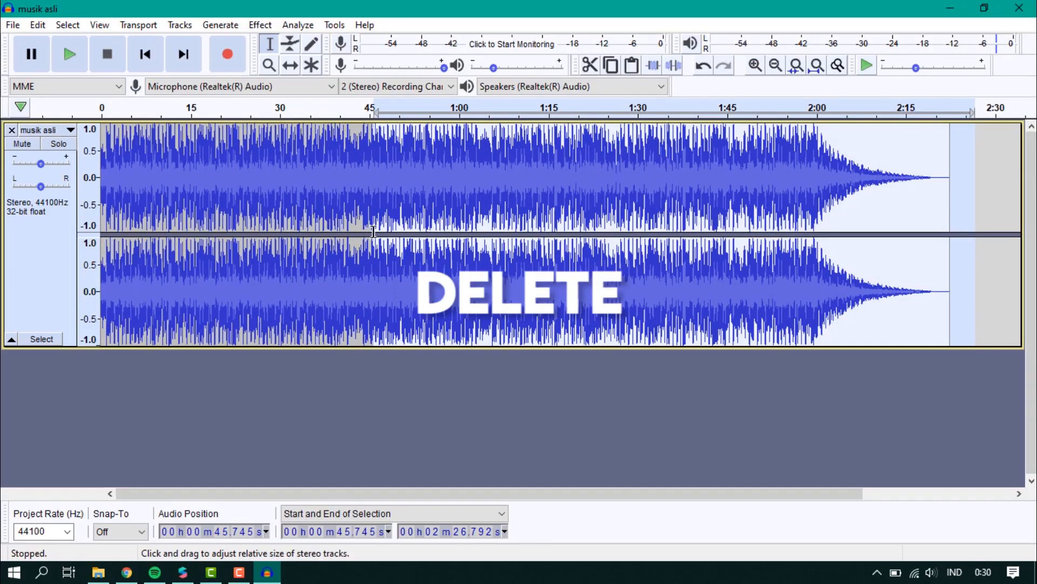
key(Delete)
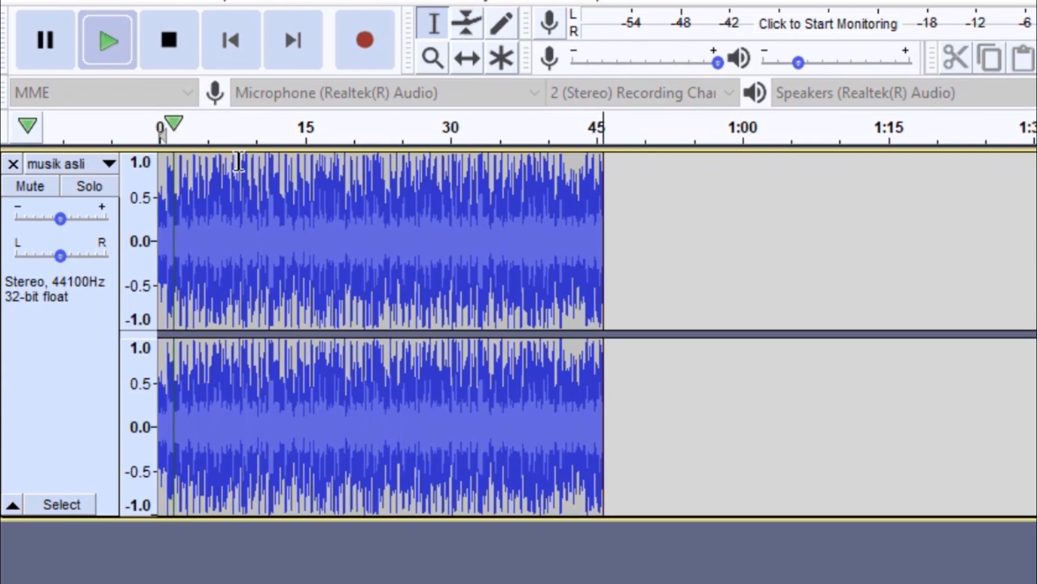
drag(454, 174, 974, 296)
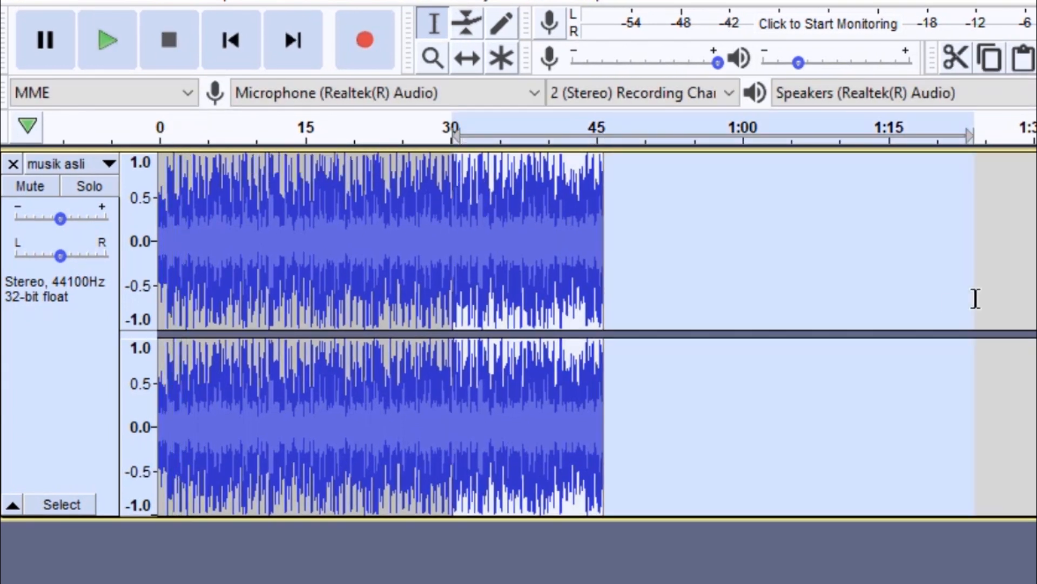
key(Delete)
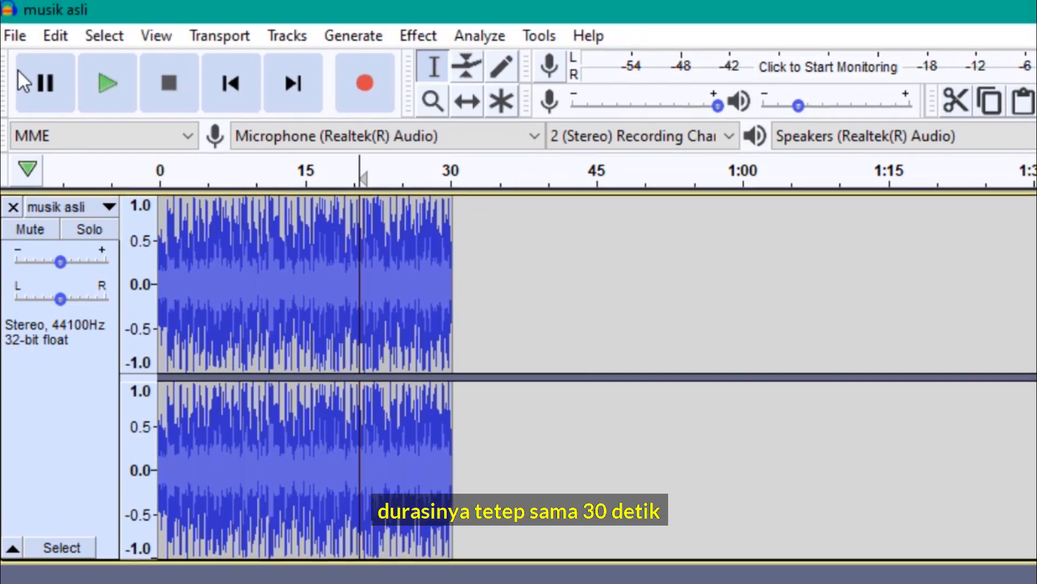
Export the trimmed track as an MP3 named "cut di audacity mp3" in the efek musik folder, keeping the default metadata tags
click(22, 36)
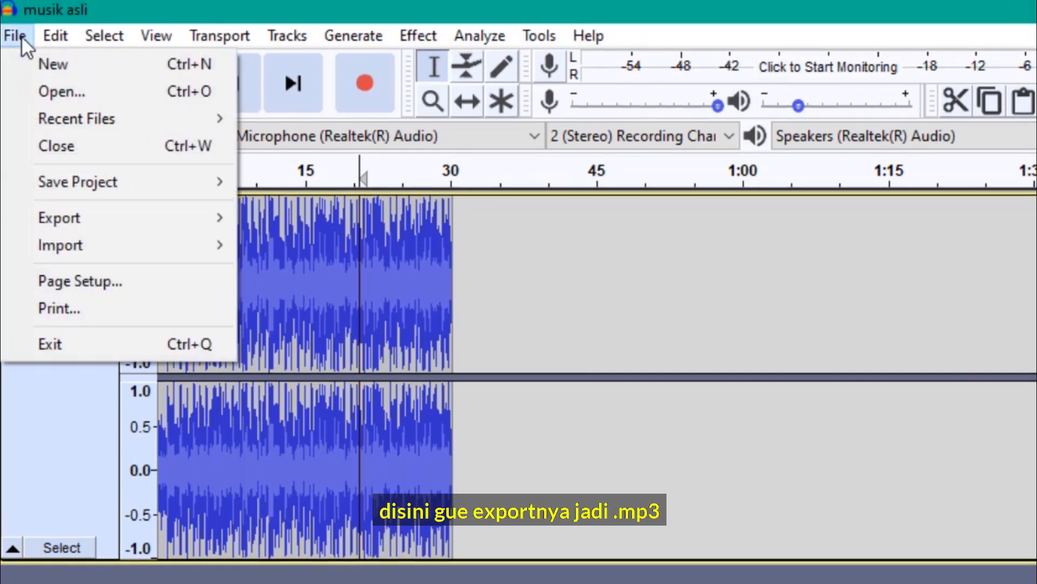
mouse_move(81, 217)
click(333, 214)
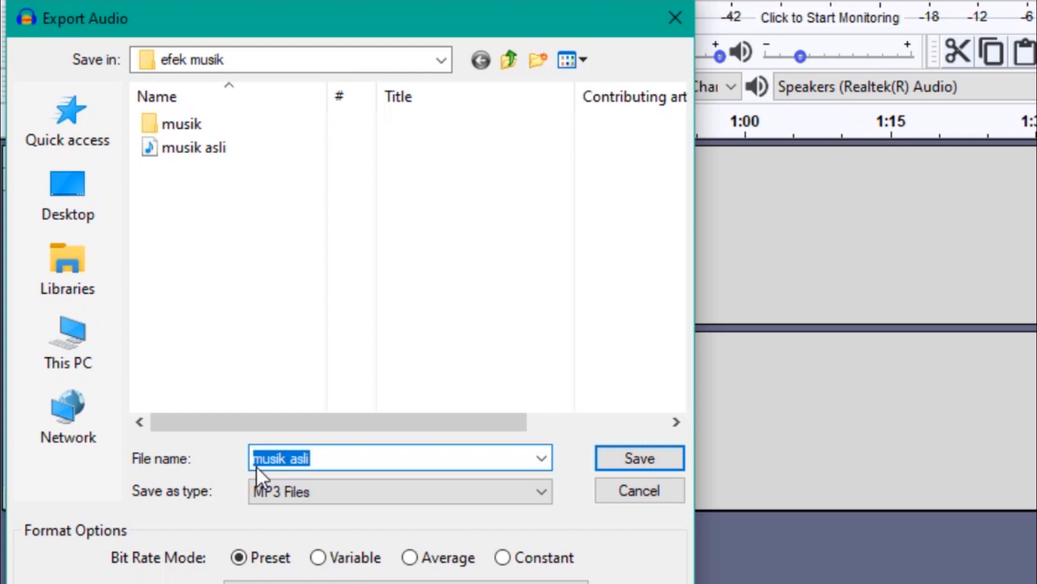
text(cut )
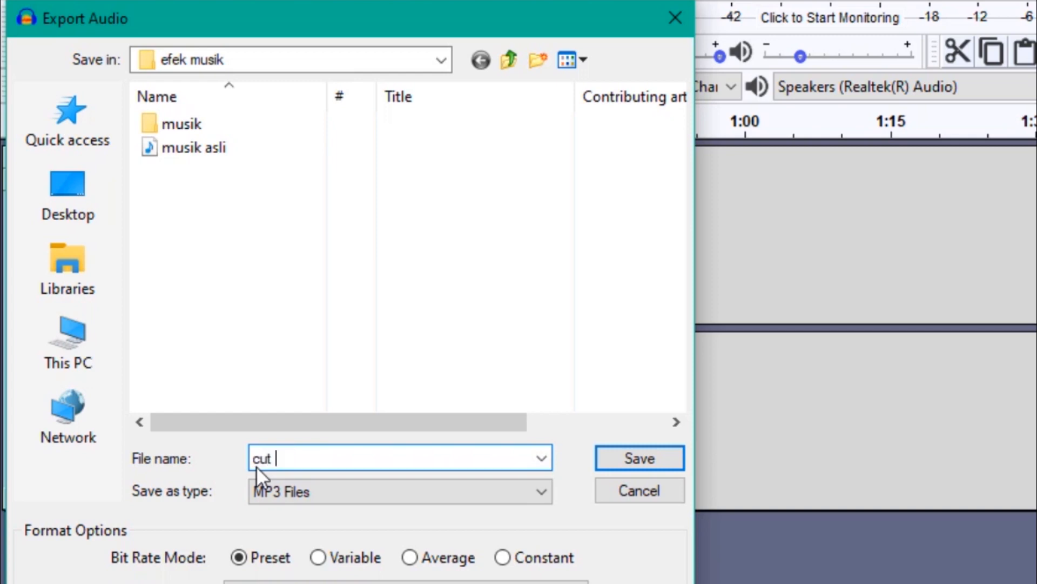
text(di audacity)
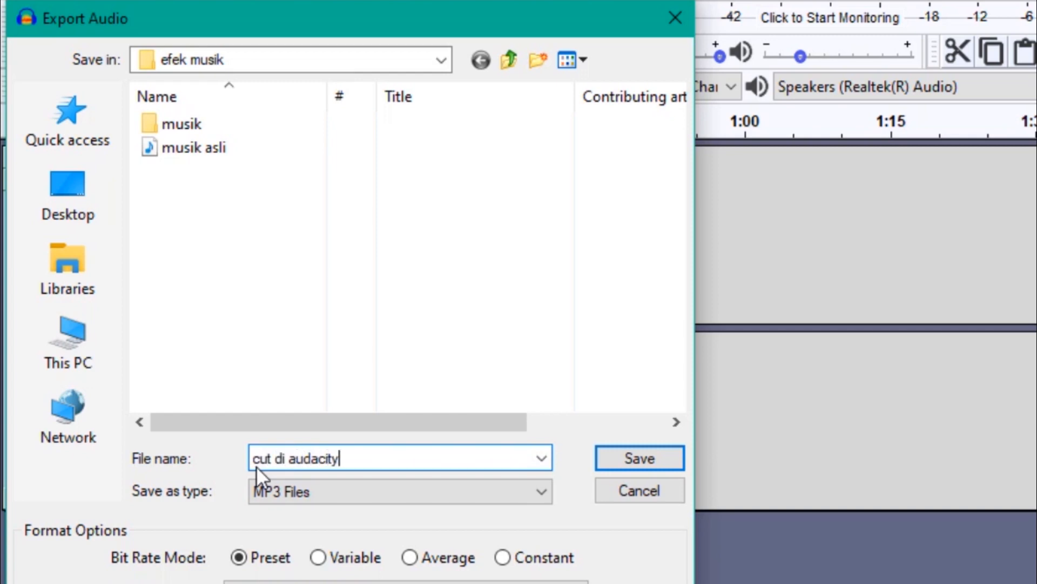
text( mp3)
key(Return)
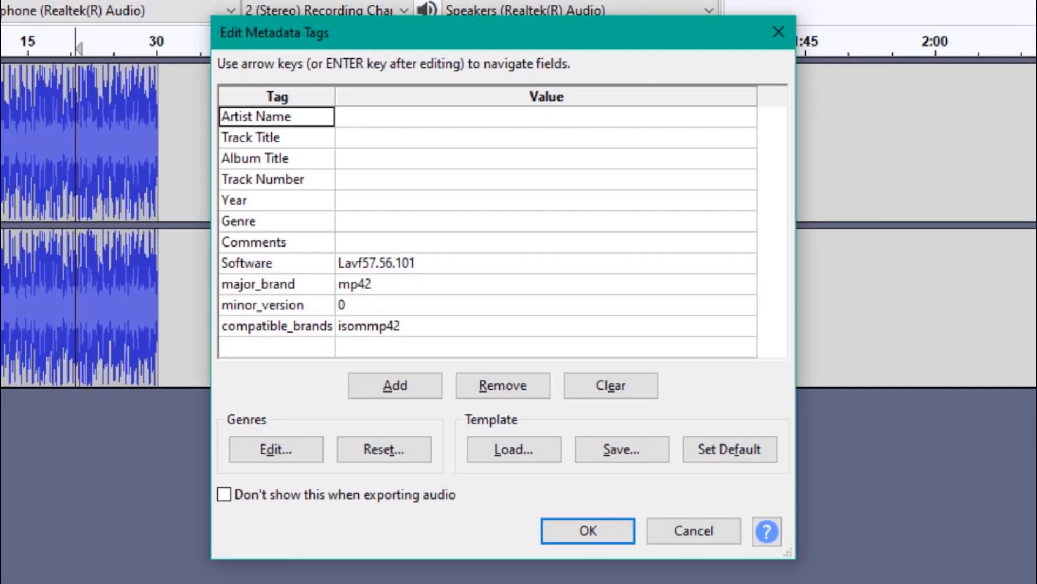
click(621, 530)
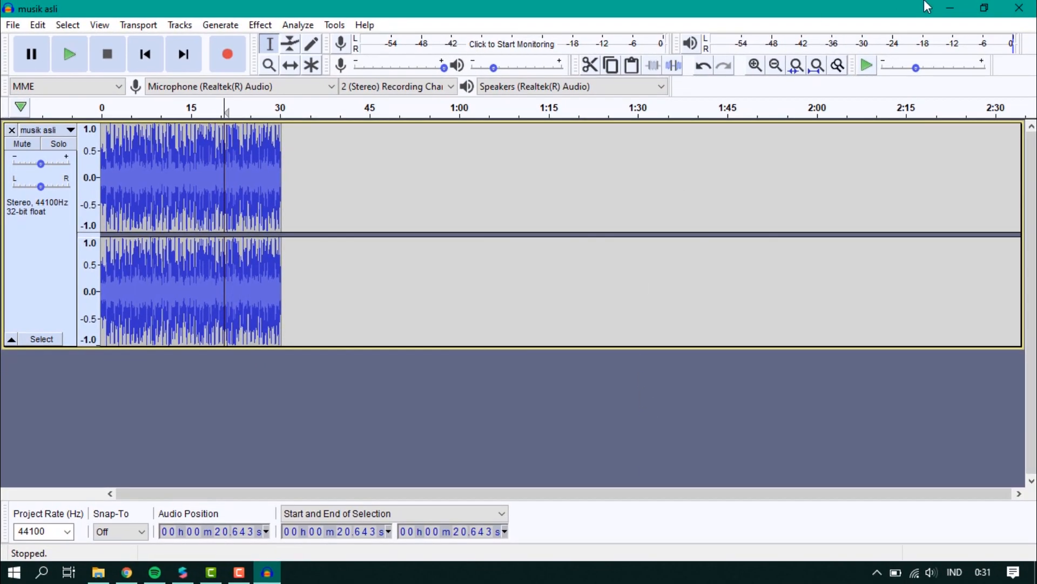
Switch to the browser's online M4A converter and add the "cut di audacity mp3" file from the efek musik folder
click(951, 7)
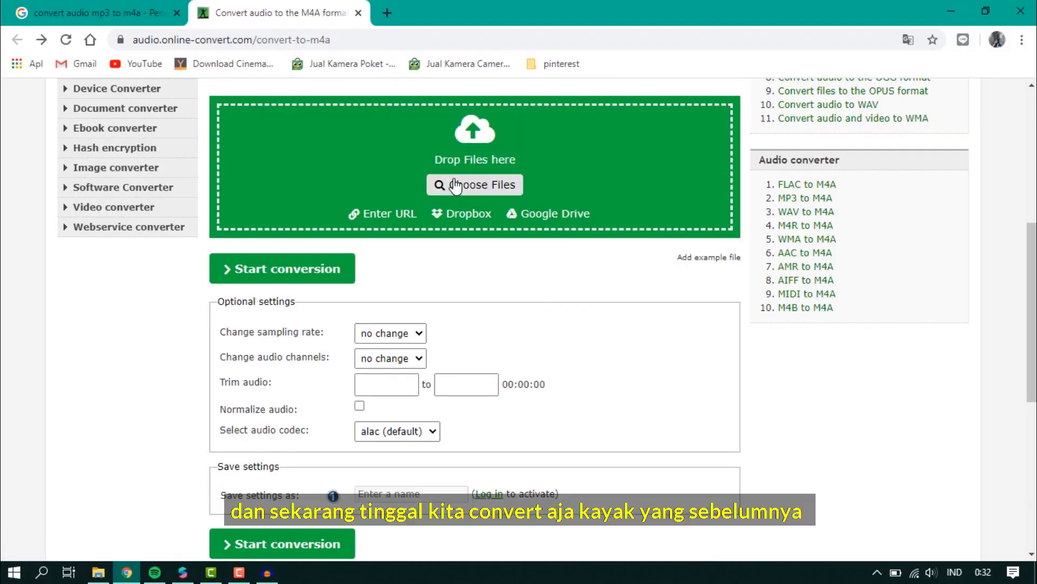
click(455, 185)
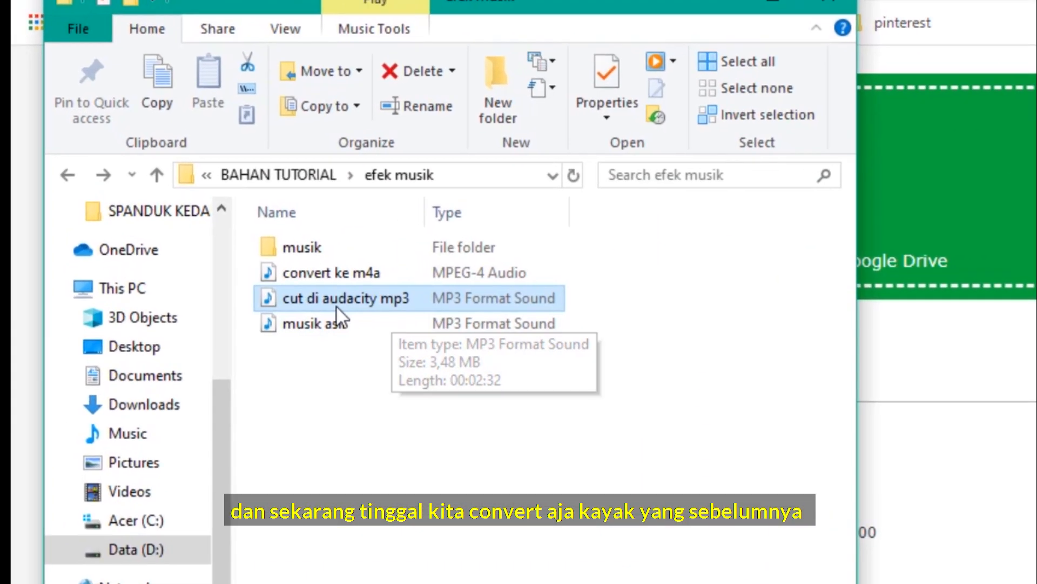
drag(204, 239, 612, 193)
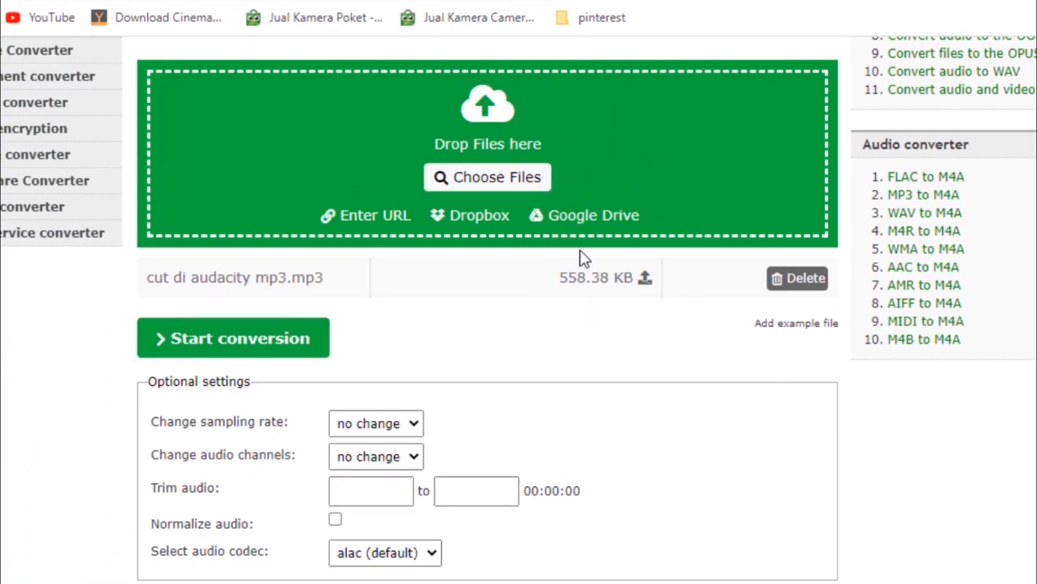
Set the conversion's sampling rate to 44100 Hz and its audio channels to mono
scroll(580, 248, down, 4)
click(384, 189)
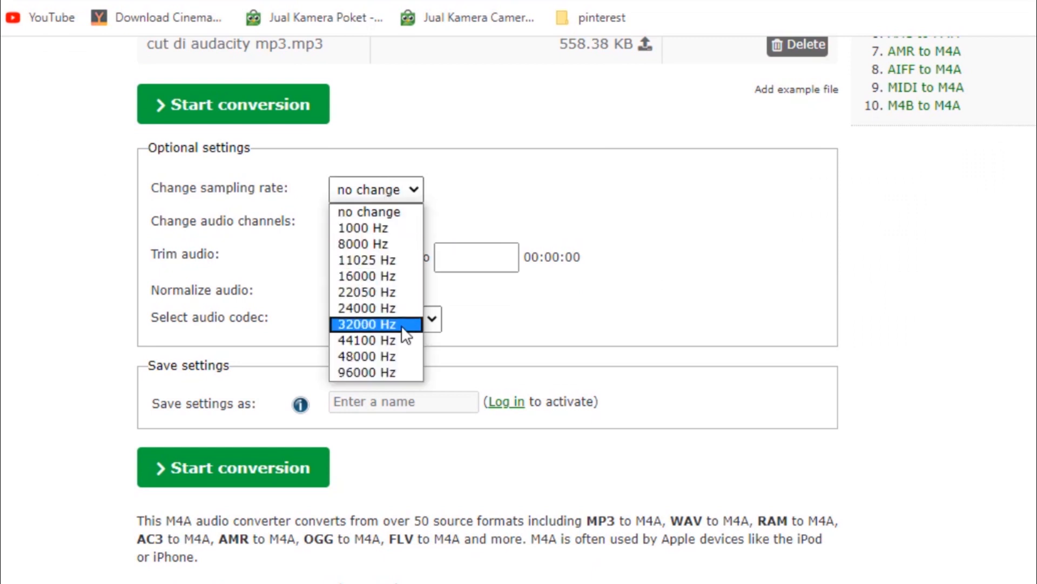
click(402, 345)
click(370, 229)
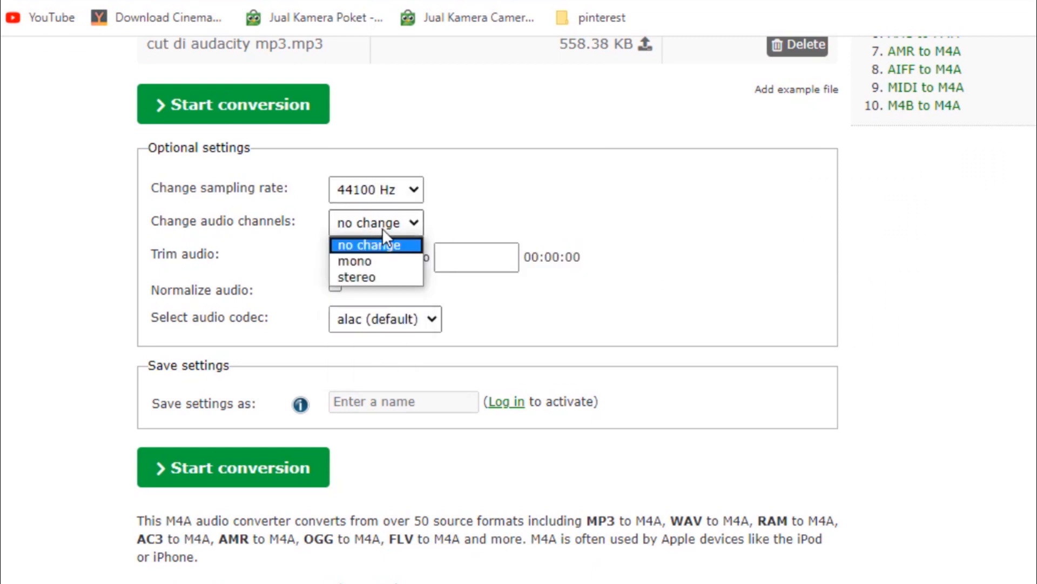
click(405, 262)
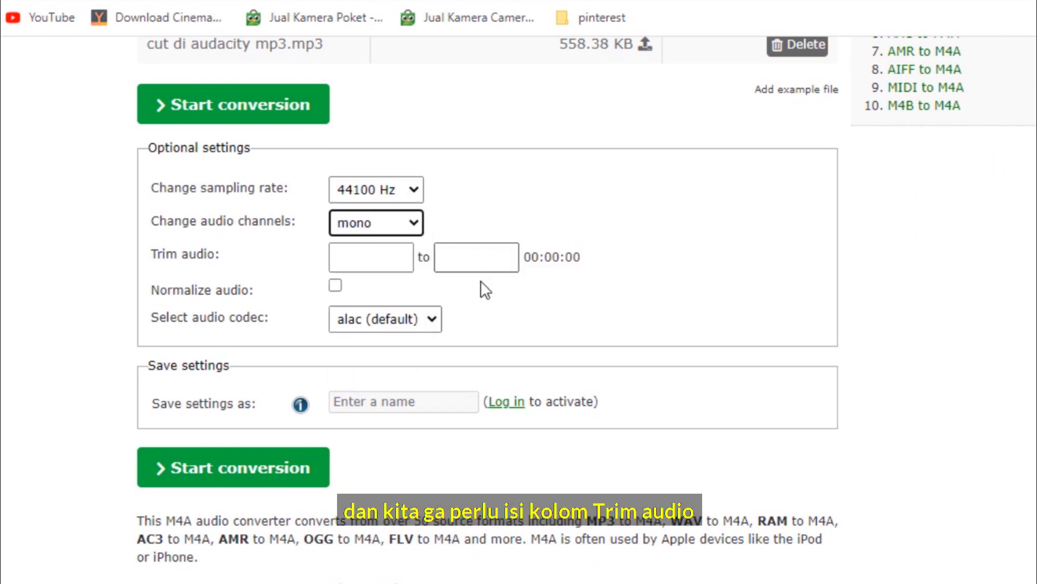
Convert the "cut di audacity mp3" file to M4A without online trimming and download it
click(381, 358)
click(266, 471)
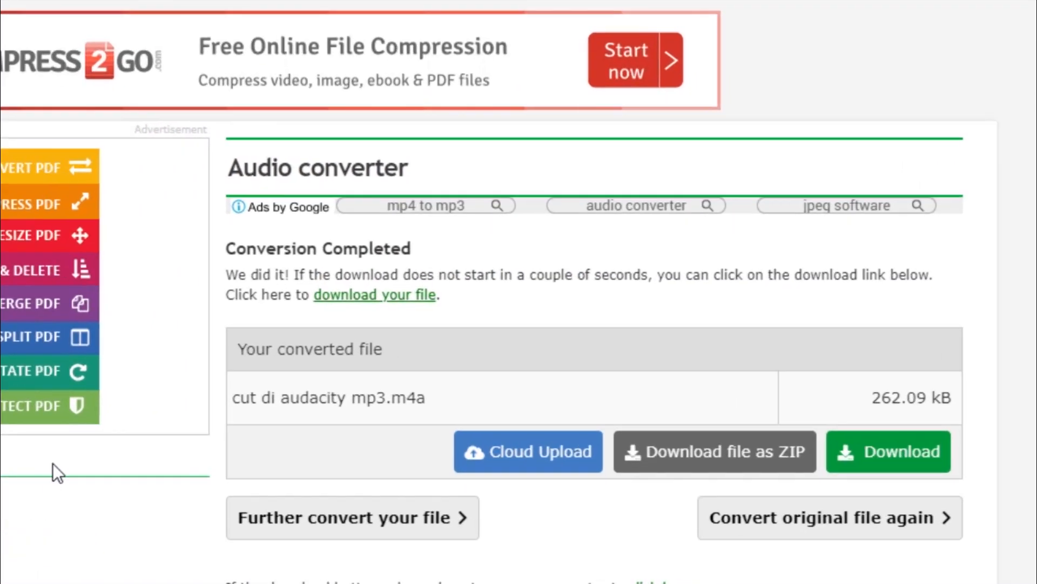
click(886, 448)
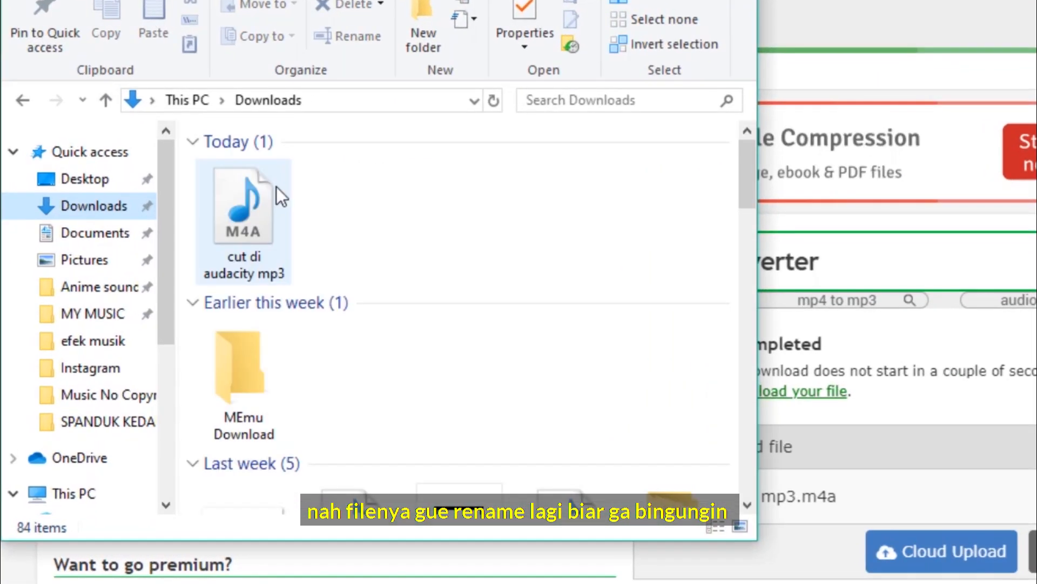
Rename the downloaded M4A file as "convert (audacity) m4a" and move it to the efek musik folder
click(278, 186)
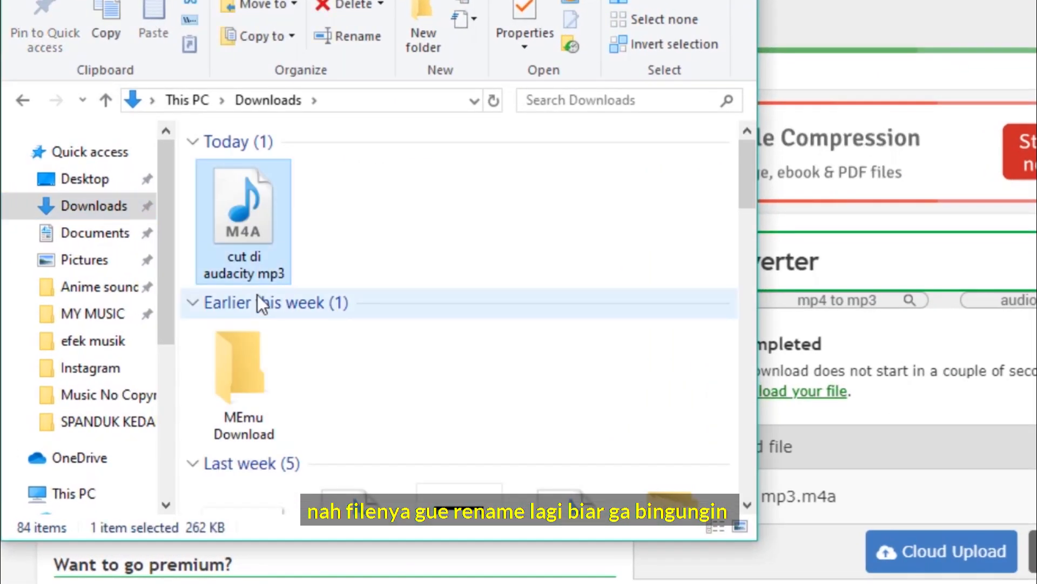
click(243, 265)
click(231, 267)
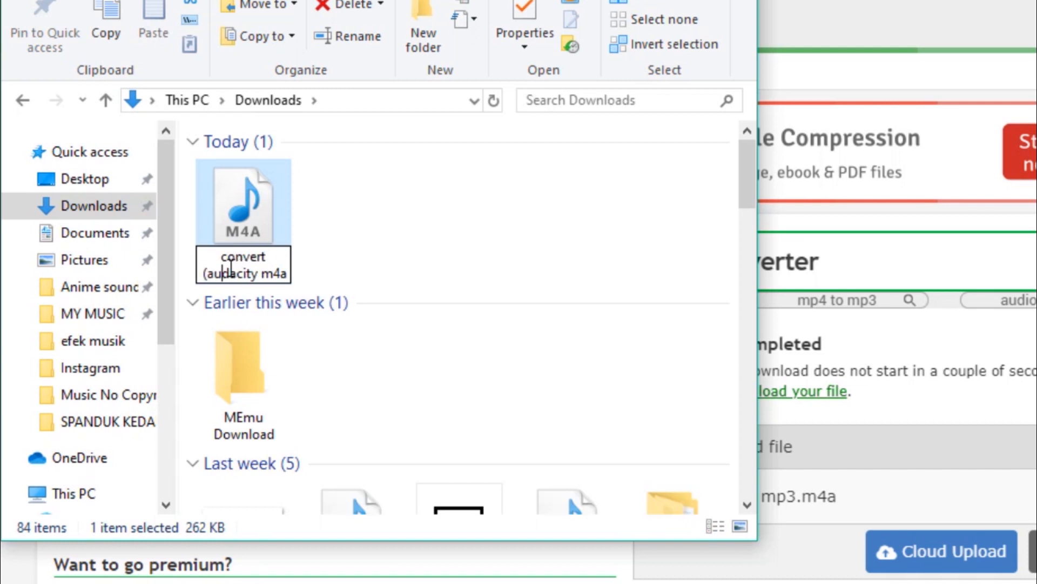
key(Return)
key(ctrl+x)
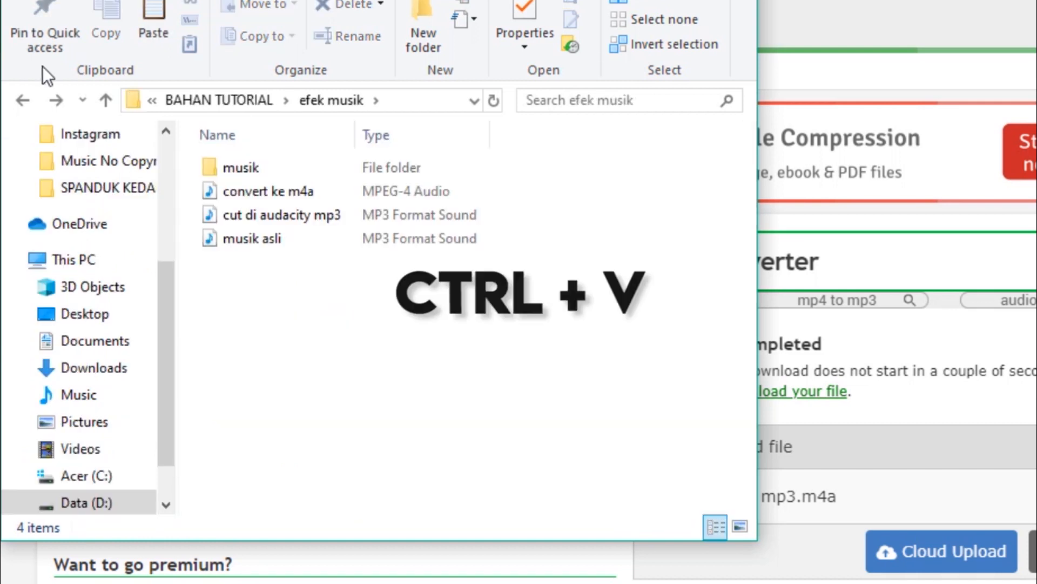
key(ctrl+v)
click(485, 423)
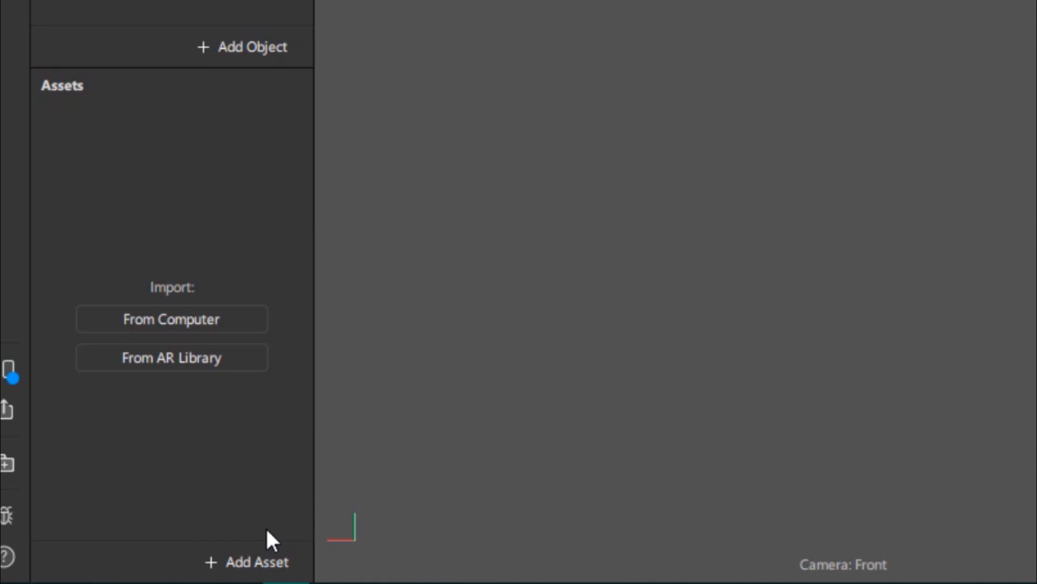
Switch to Spark AR Studio and add an audio playback controller asset, keeping its default name
click(258, 557)
click(410, 466)
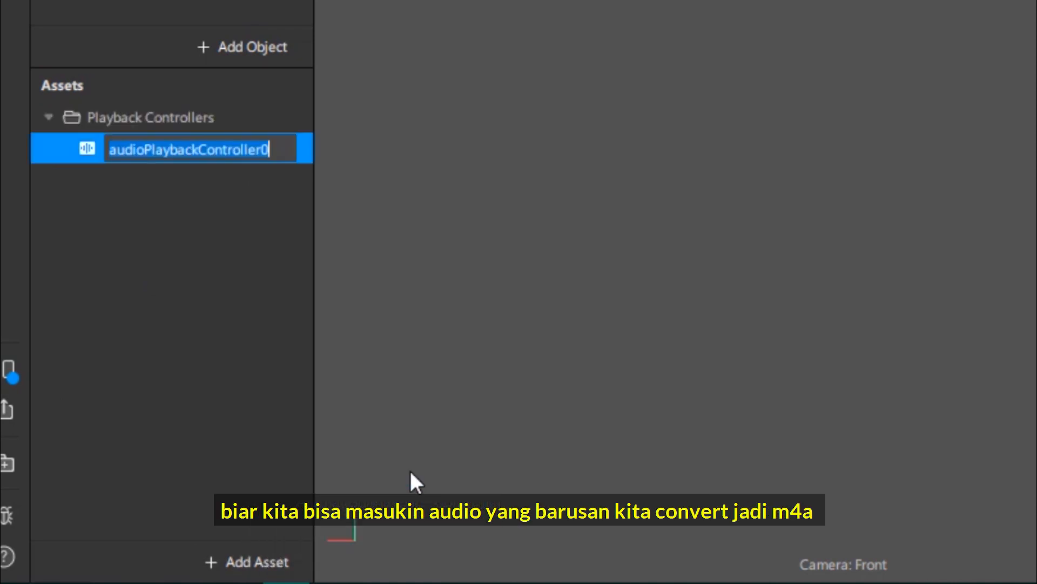
click(232, 147)
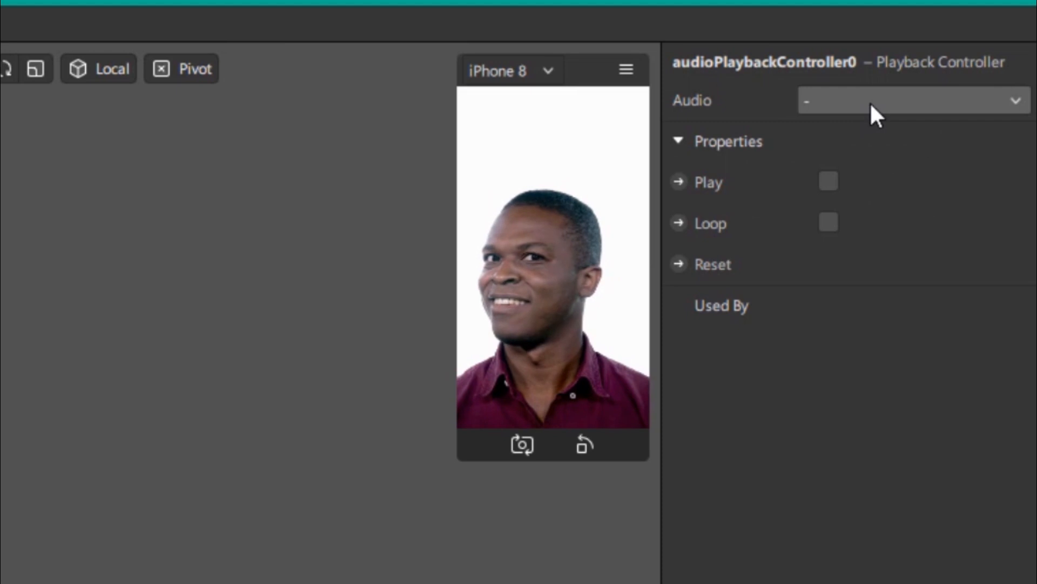
Import "convert ke m4a" from the efek musik folder as the playback controller's audio
click(870, 102)
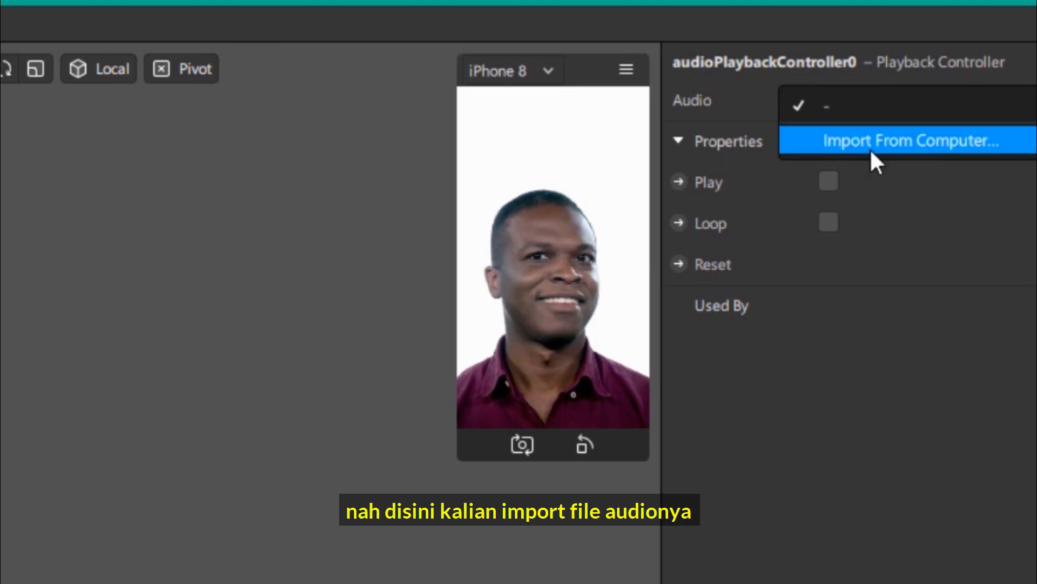
click(870, 148)
click(225, 214)
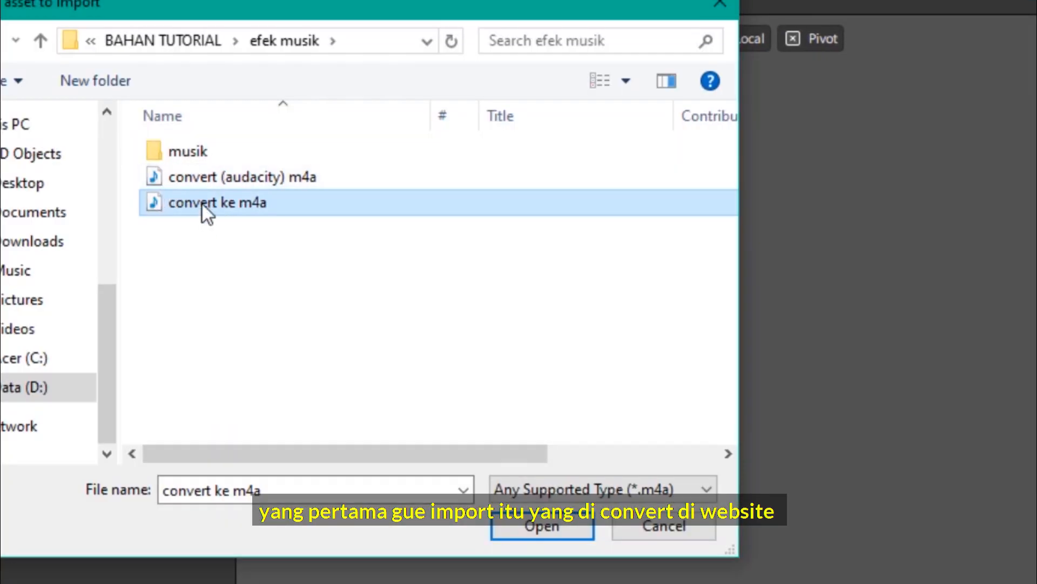
click(577, 529)
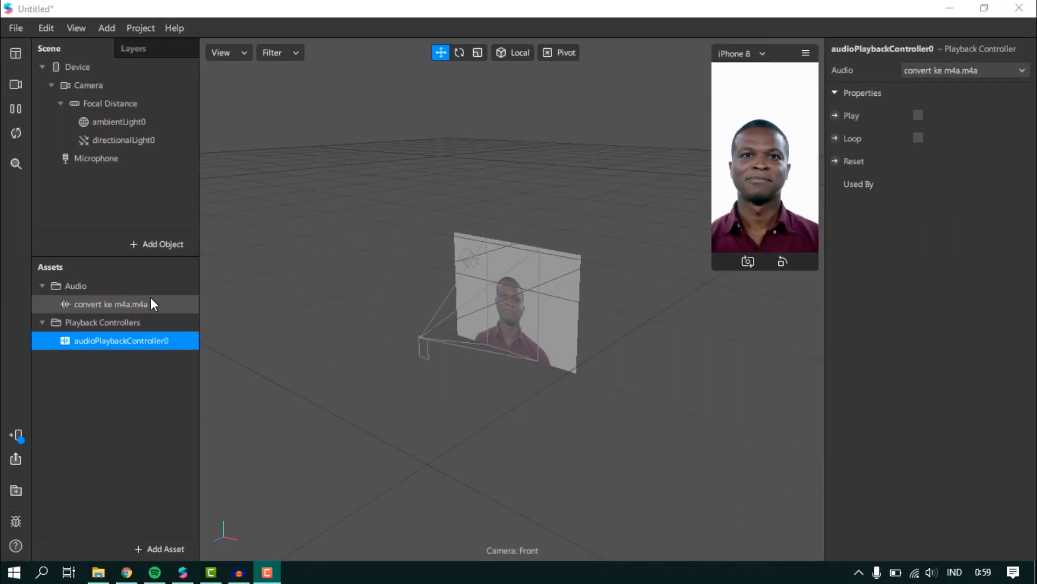
Inspect the properties of the "convert ke m4a" audio asset and play a short preview of it
click(152, 304)
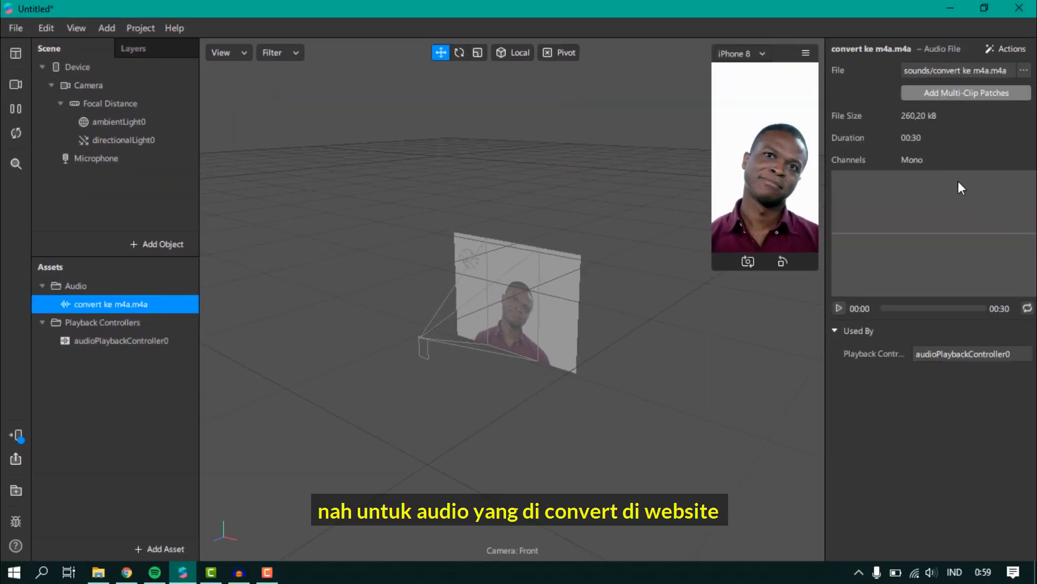
click(841, 308)
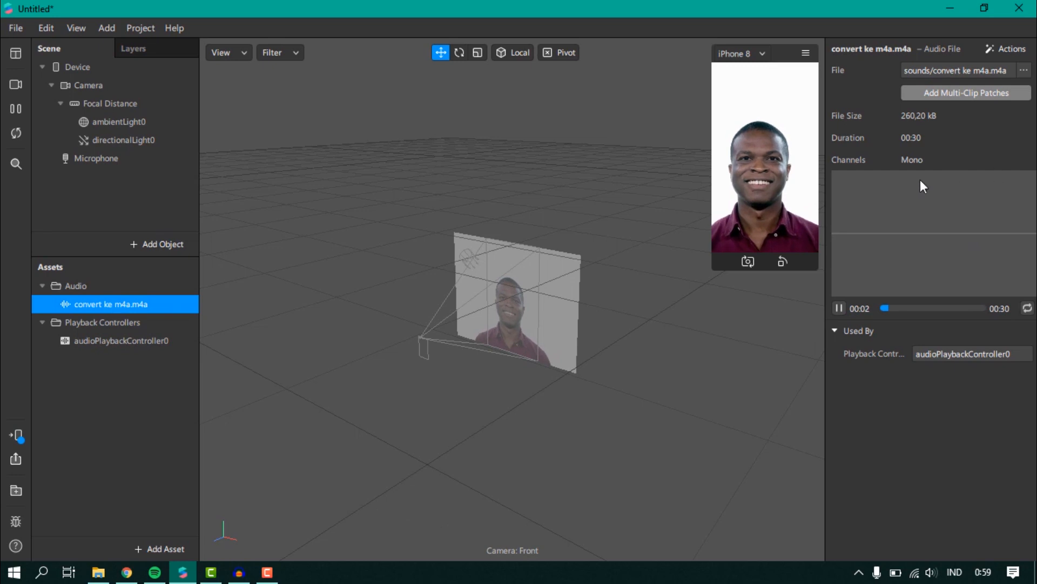
click(838, 308)
Replace the playback controller's audio by importing "convert (audacity) m4a" from the efek musik folder
click(150, 346)
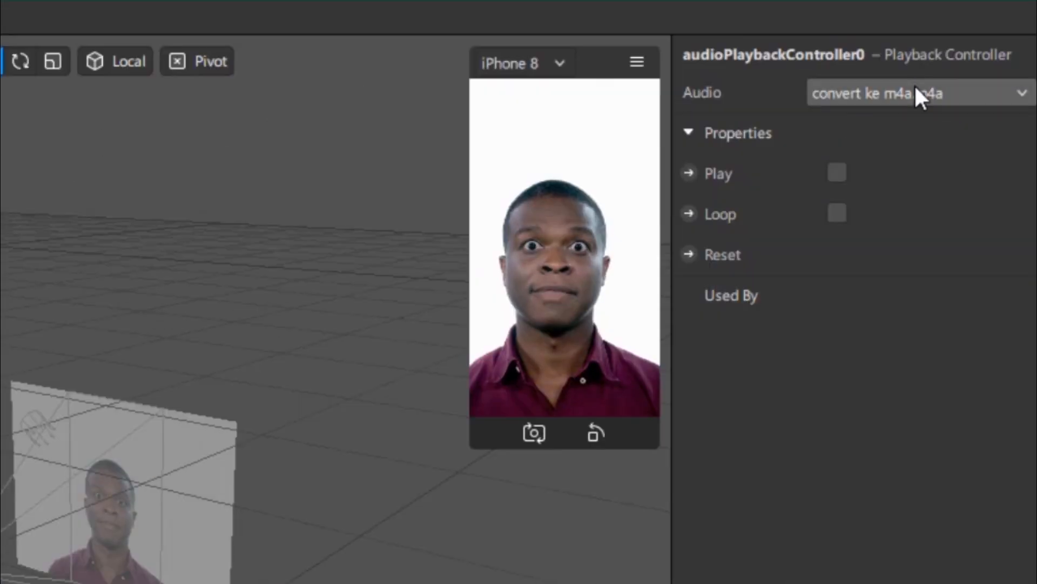
click(916, 92)
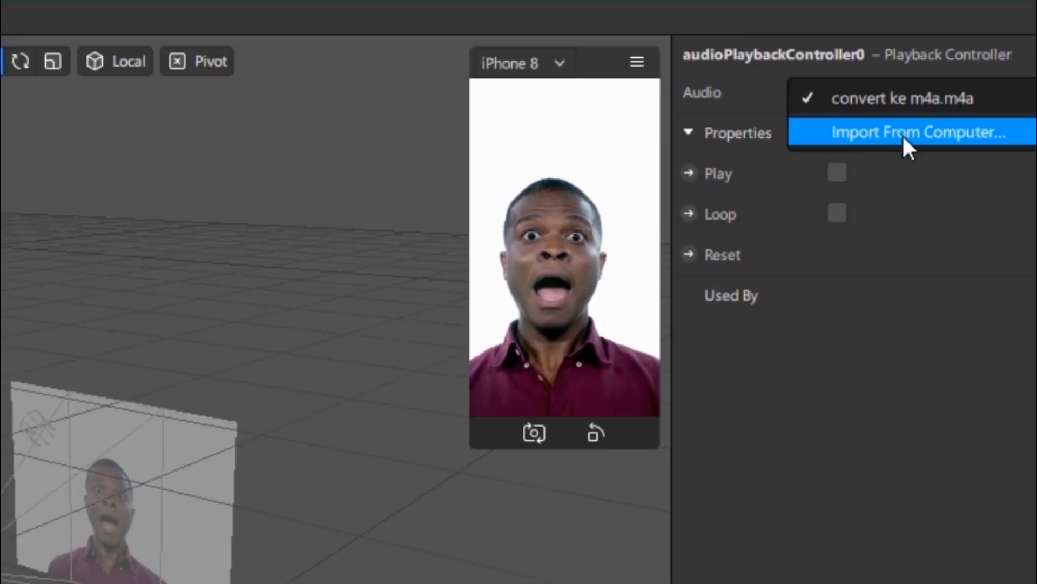
click(902, 134)
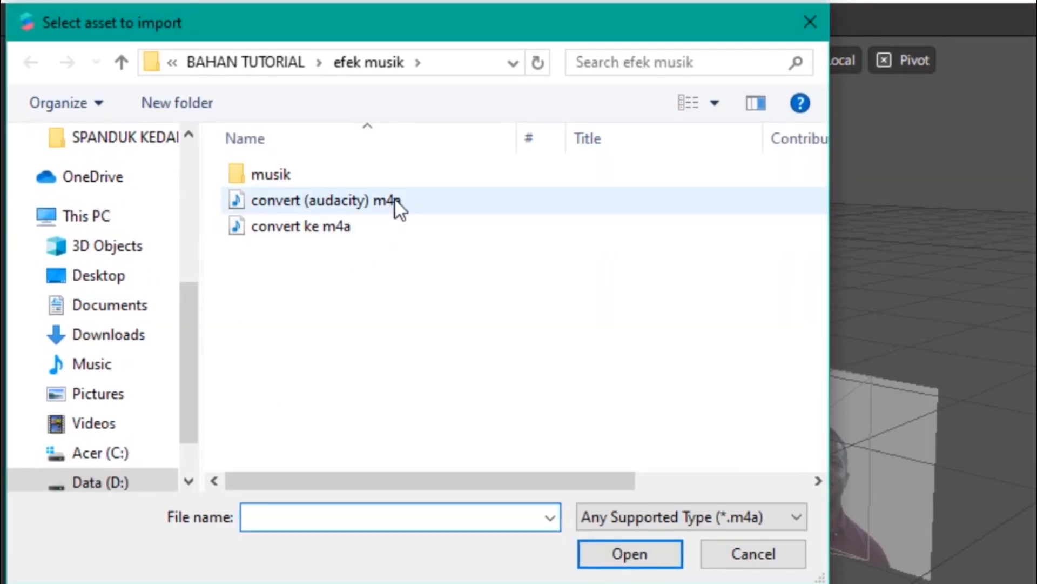
click(392, 198)
double_click(394, 199)
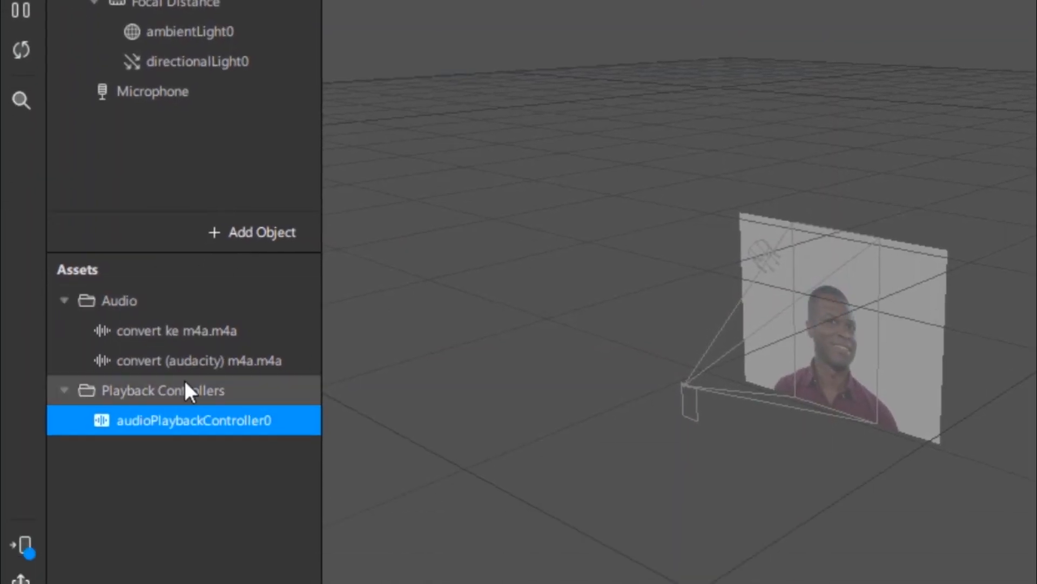
Inspect the "convert (audacity) m4a" audio asset's properties and waveform, and preview its playback
click(186, 356)
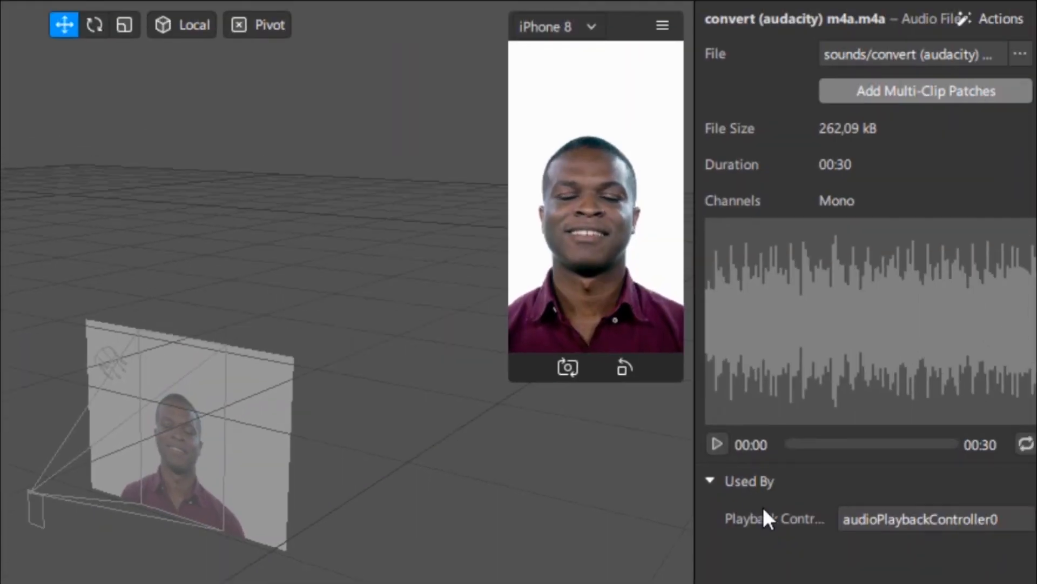
click(717, 444)
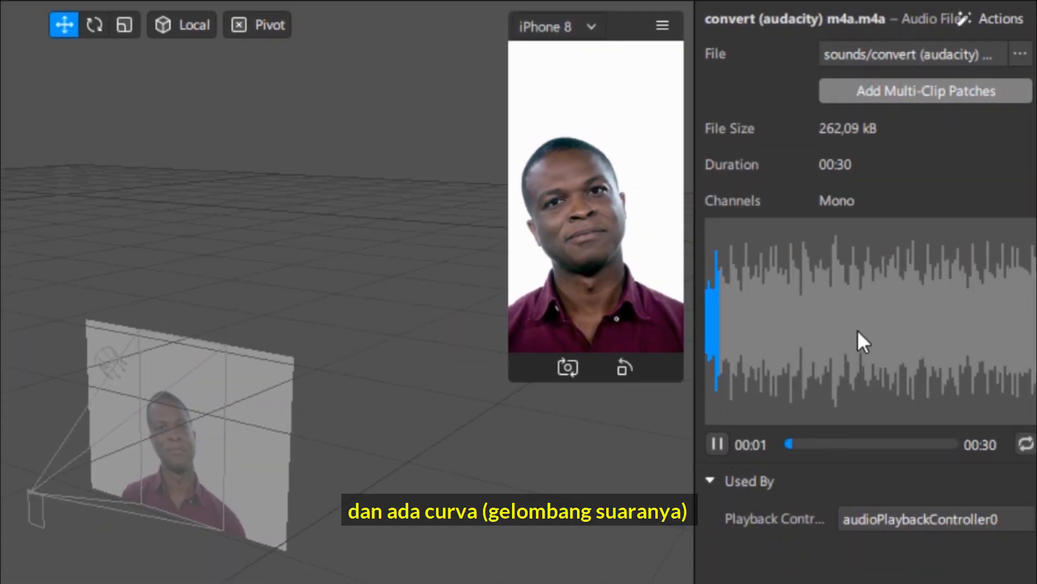
click(717, 444)
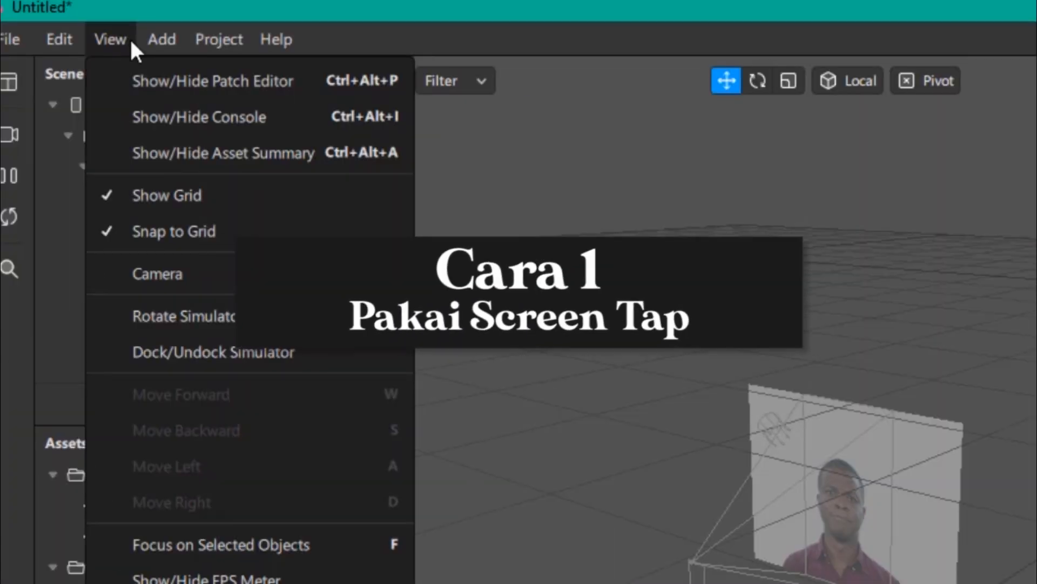
Show the Patch Editor, add a Speaker object to the scene, and select it to display its properties
click(139, 69)
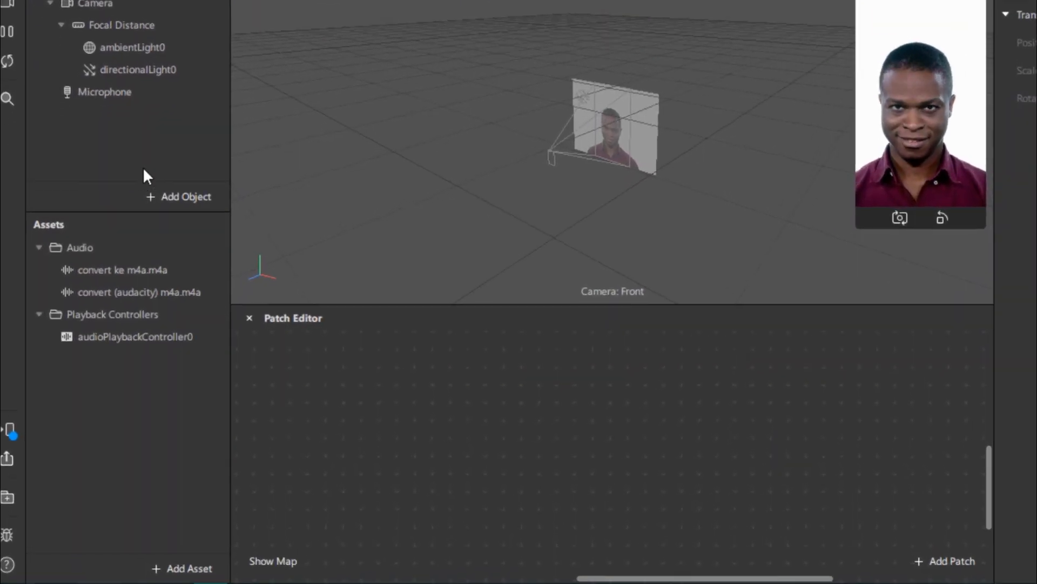
click(179, 202)
text(sp)
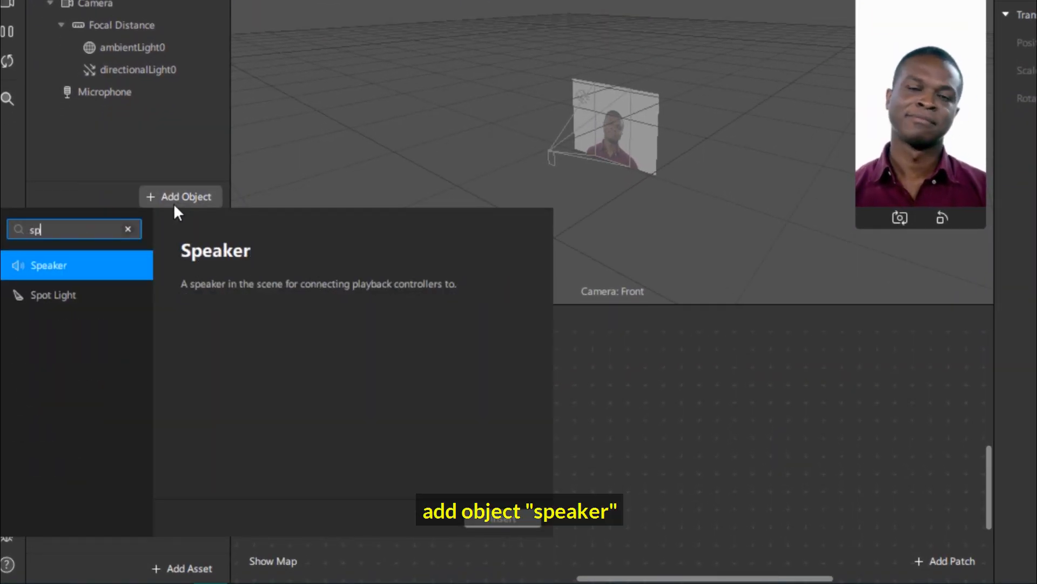
double_click(102, 265)
click(97, 95)
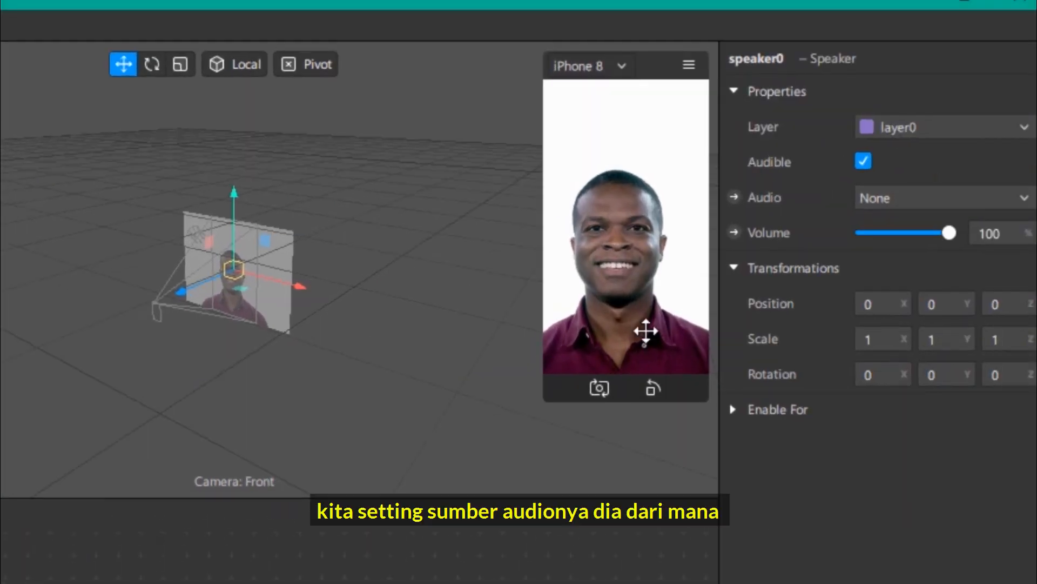
Set the speaker's audio source to audioPlaybackController0 and its volume to 70%
click(966, 199)
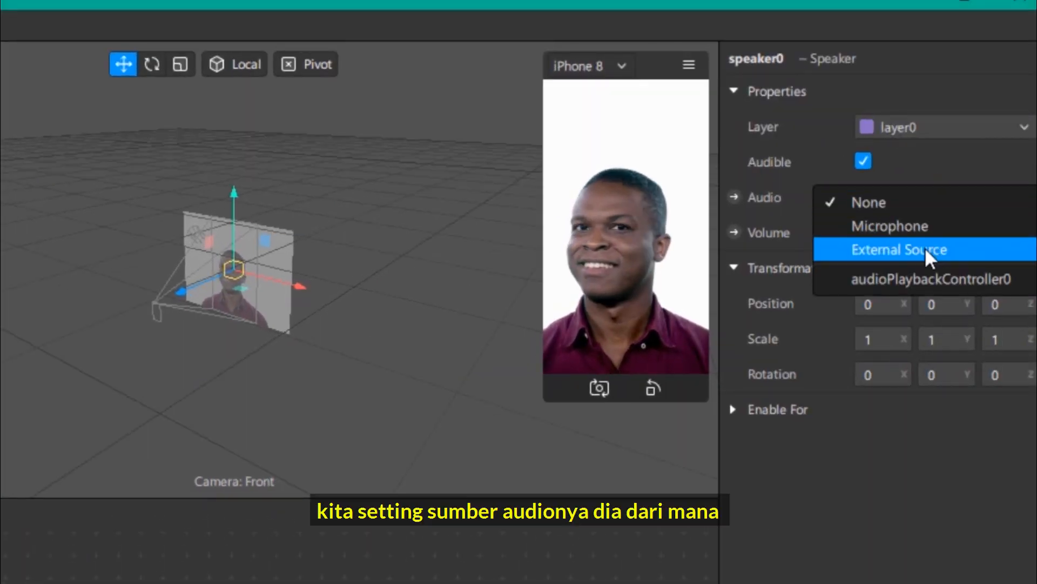
click(928, 279)
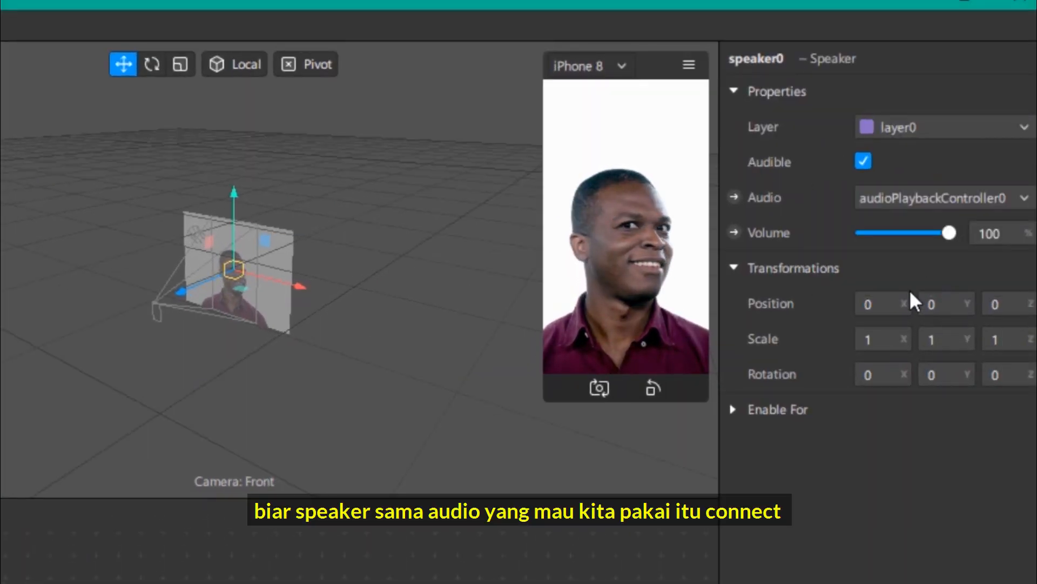
drag(949, 232, 870, 267)
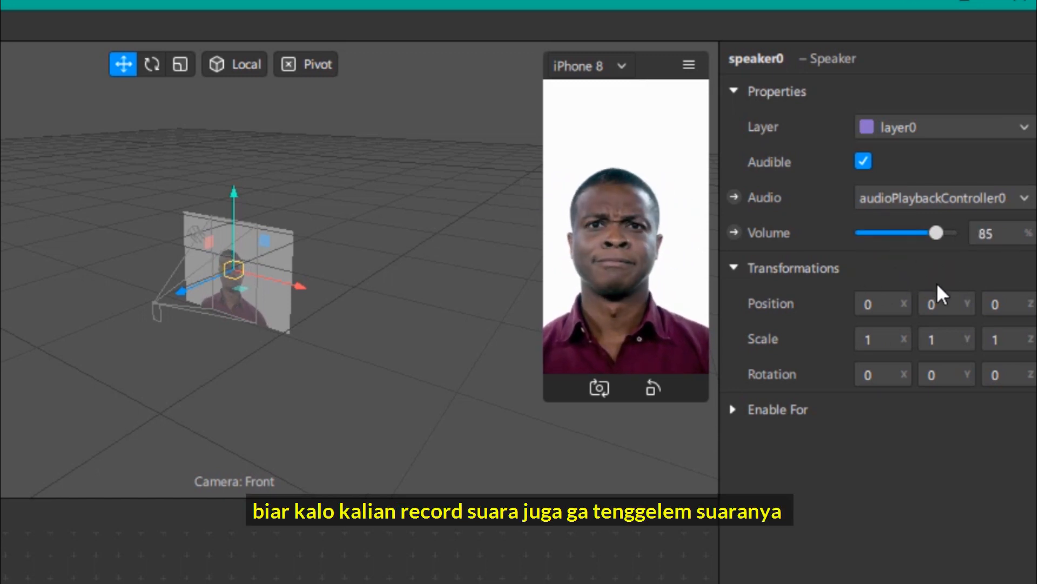
drag(938, 286, 927, 304)
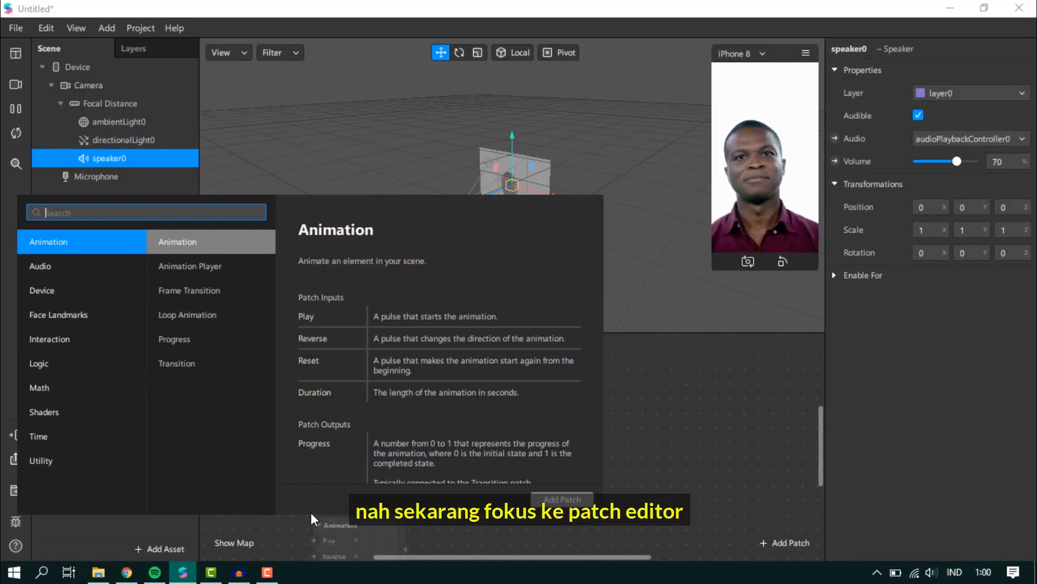
text(sc)
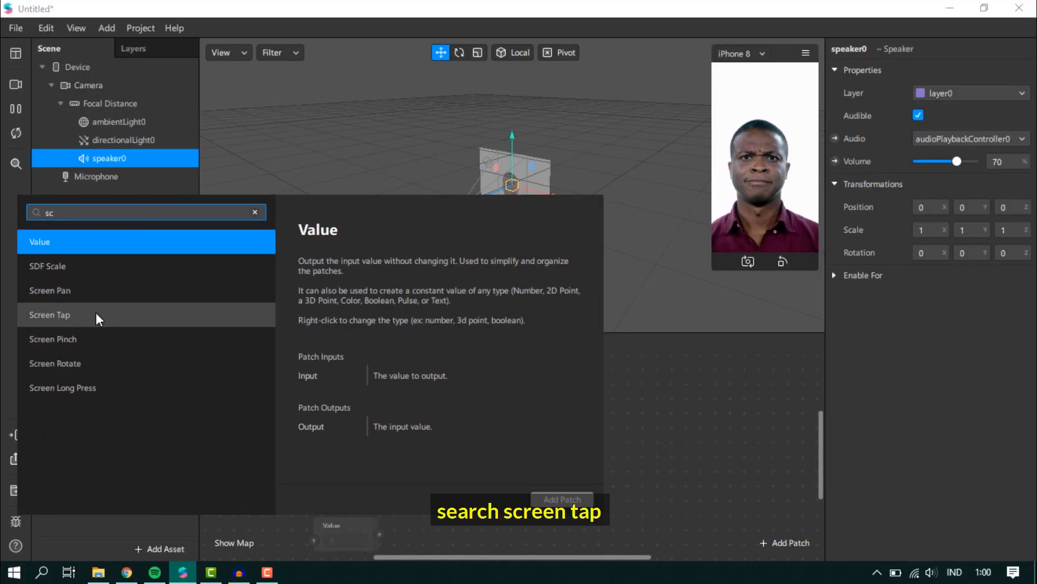
double_click(95, 312)
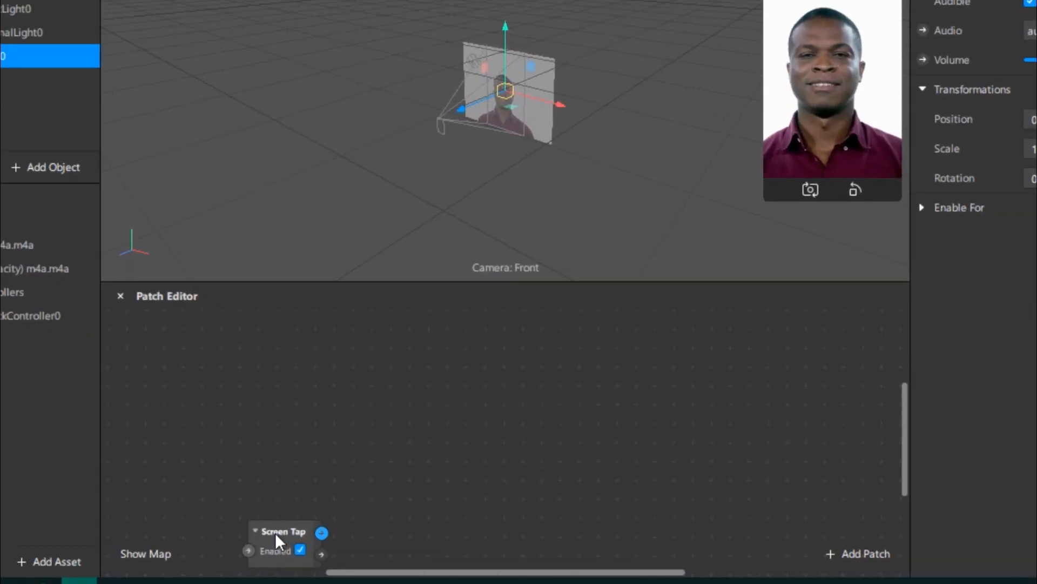
drag(275, 533, 215, 419)
click(214, 388)
Enable Loop on audioPlaybackController0 and create a patch for its Play property
click(10, 292)
click(30, 315)
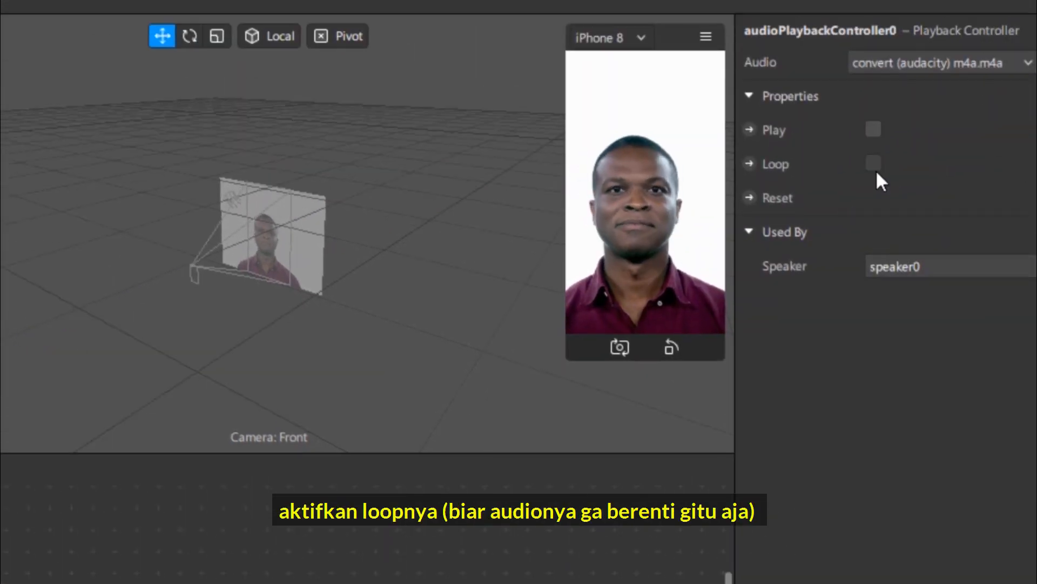
click(871, 162)
click(750, 129)
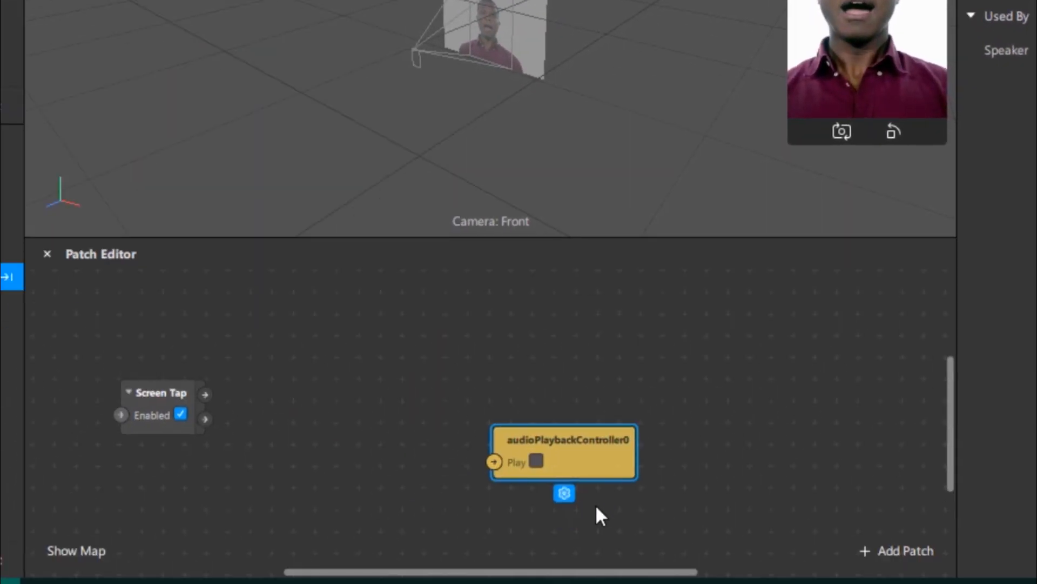
Connect the Screen Tap patch's Tap output to the controller's Play input, and space the controller patch clear of the Switch patch
mouse_move(535, 432)
mouse_down()
mouse_move(504, 405)
mouse_move(403, 388)
mouse_up()
drag(205, 394, 354, 421)
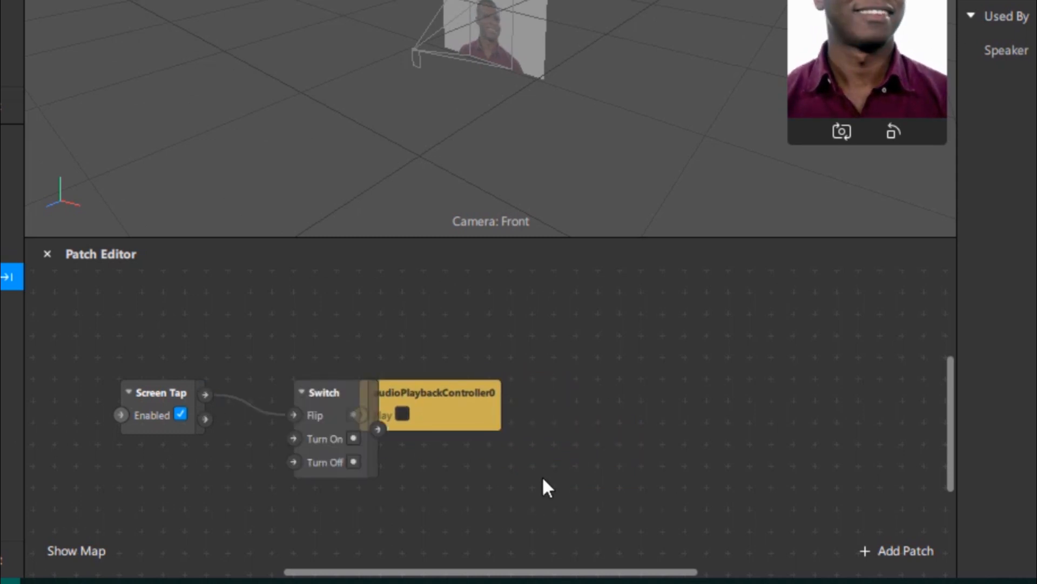
drag(474, 421, 589, 428)
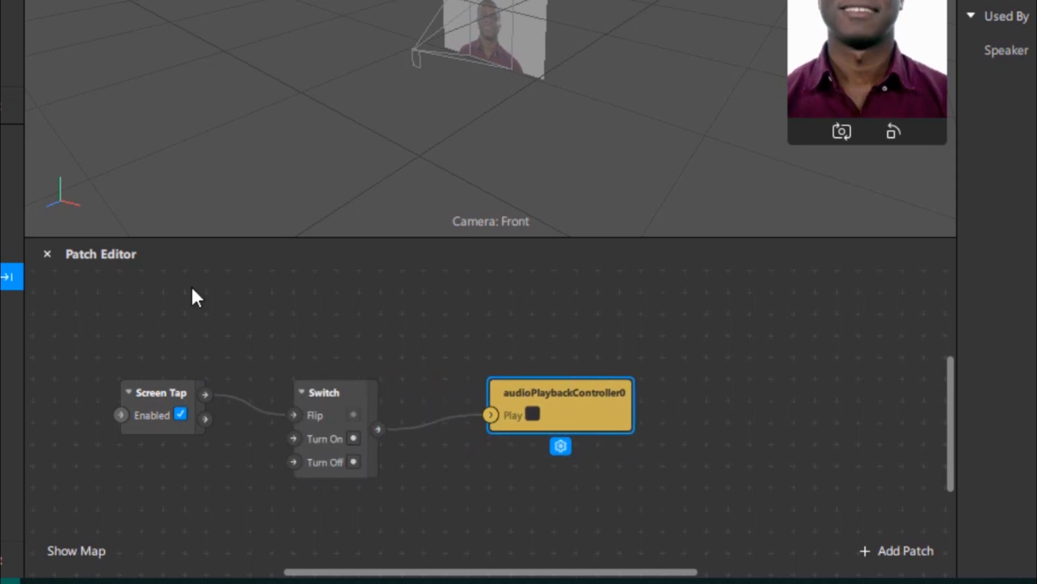
Set the playback controller's audio to convert ke m4a.m4a and send the effect to Instagram Camera for testing
click(18, 389)
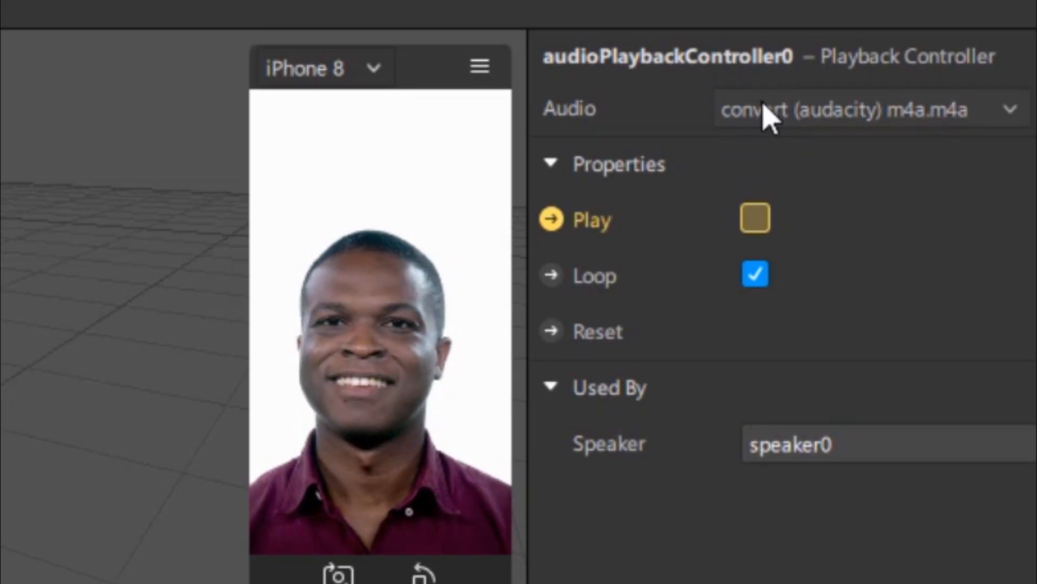
click(765, 117)
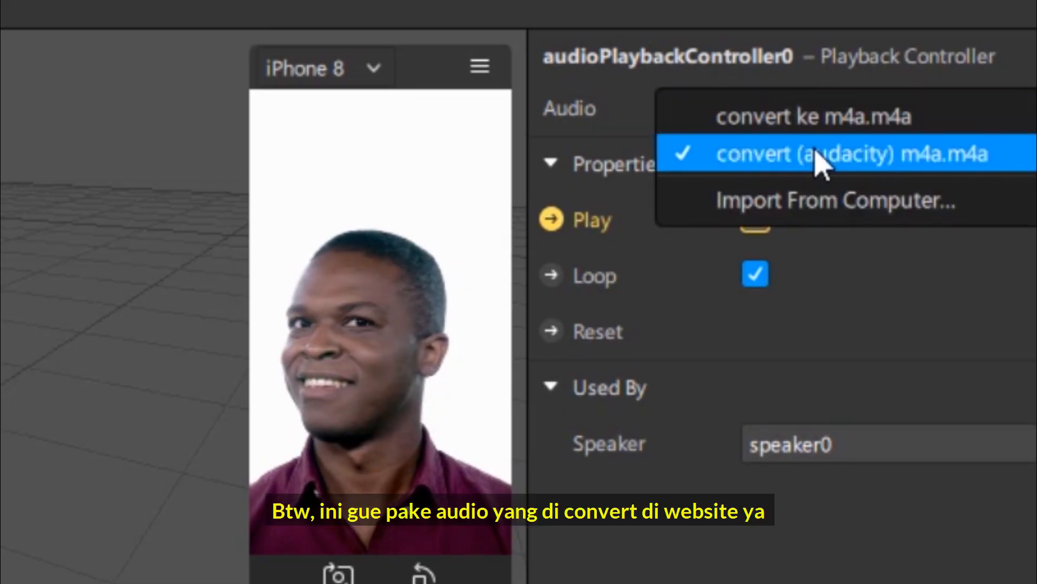
click(757, 122)
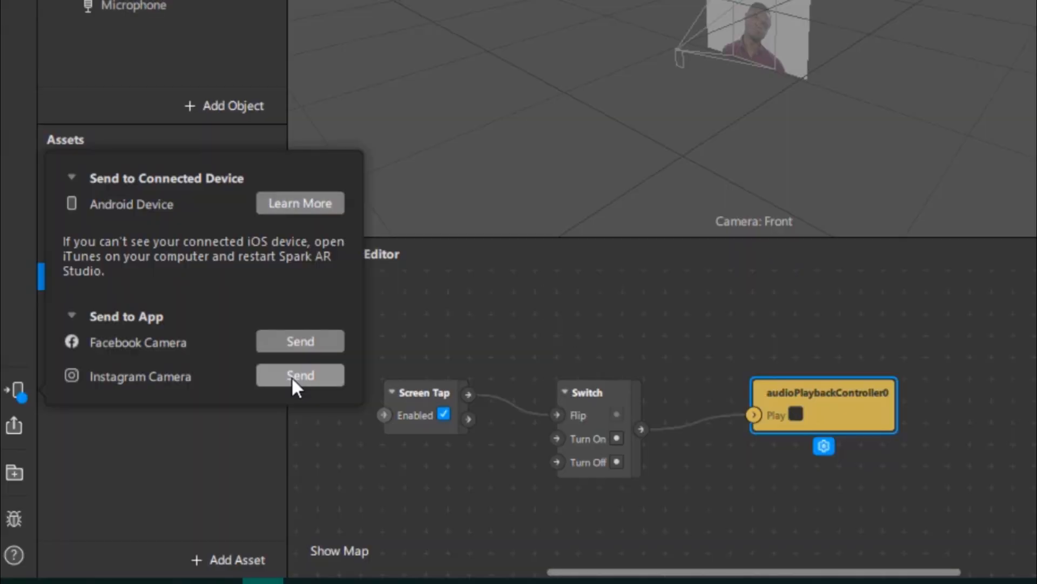
click(291, 374)
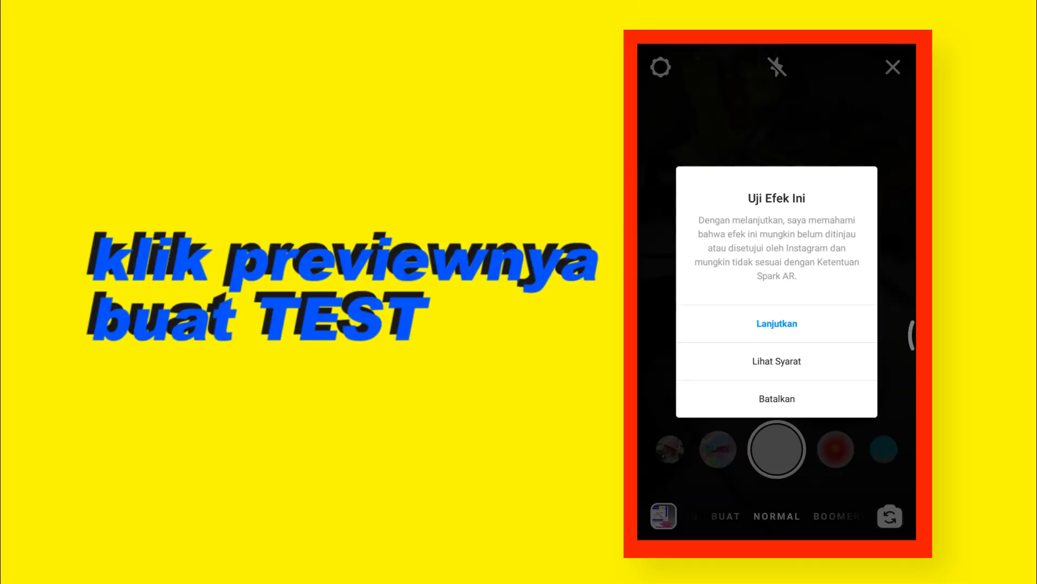
Continue into the effect preview in Instagram on the phone, and test the tap-triggered music before and during a video recording
click(737, 324)
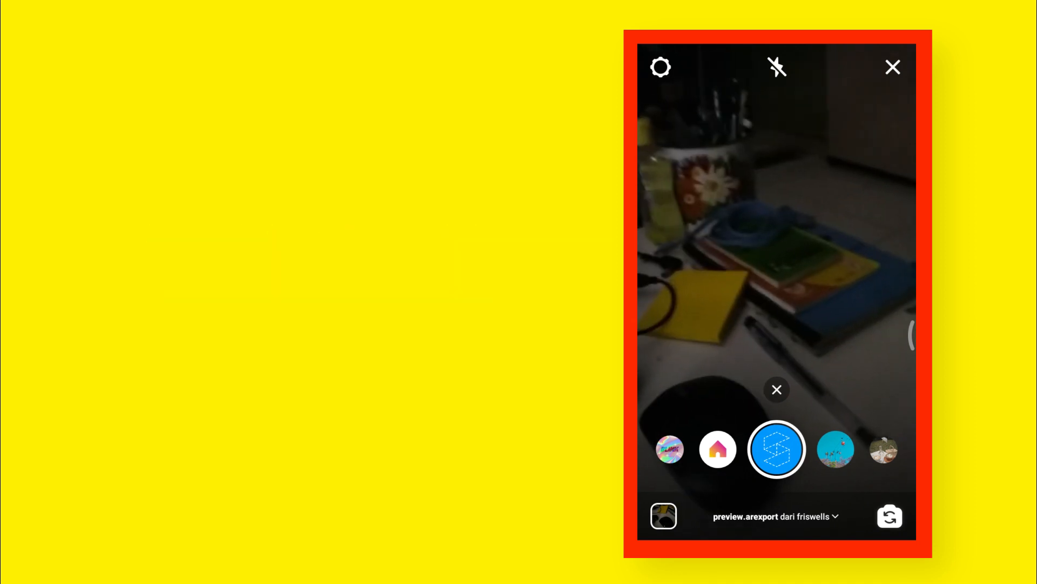
click(750, 324)
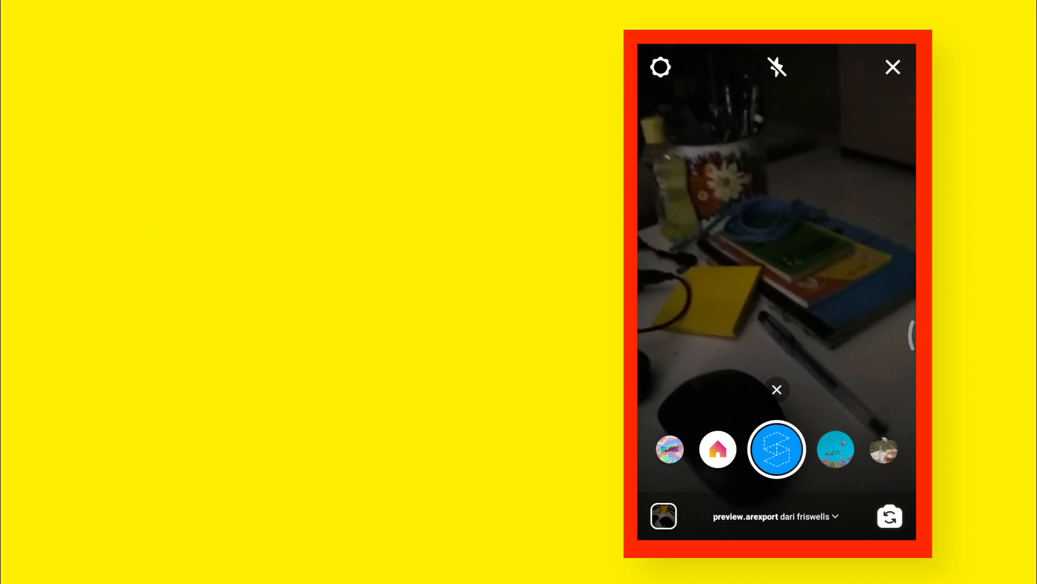
click(777, 449)
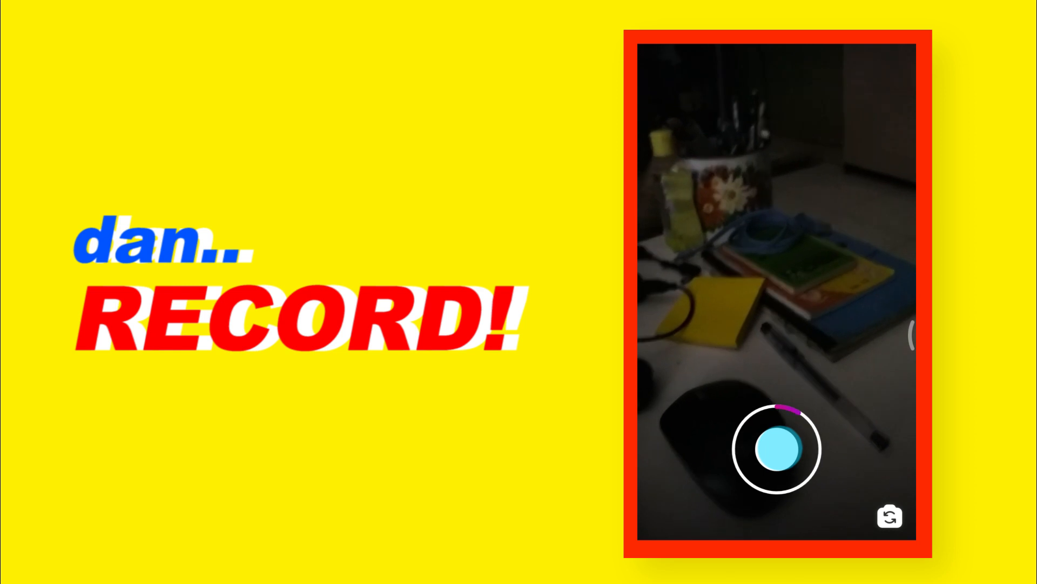
click(748, 317)
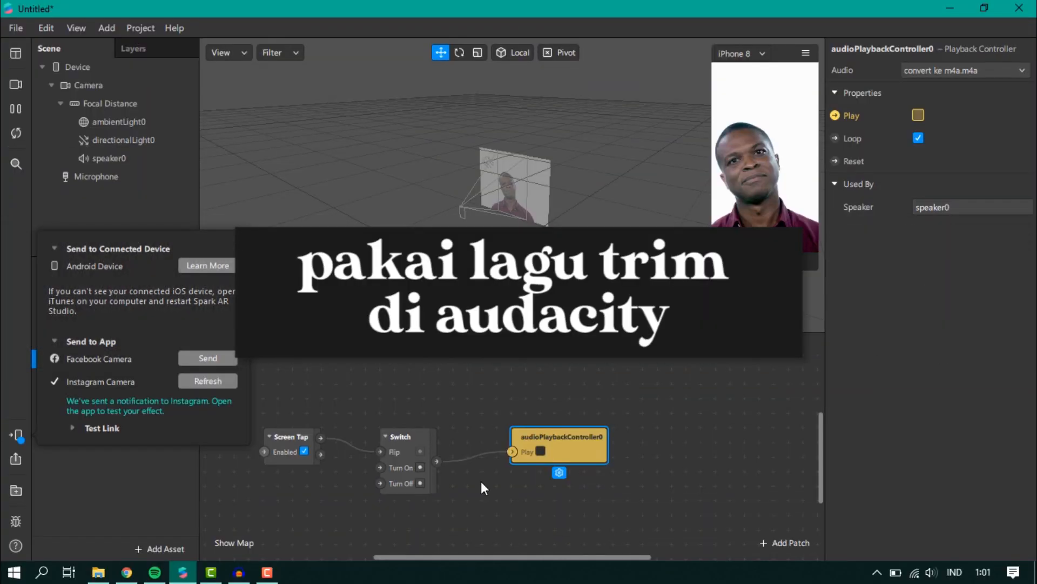
In Spark AR Studio, set the playback controller's audio to convert (audacity) m4a.m4a and refresh the test sent to Instagram Camera
click(111, 362)
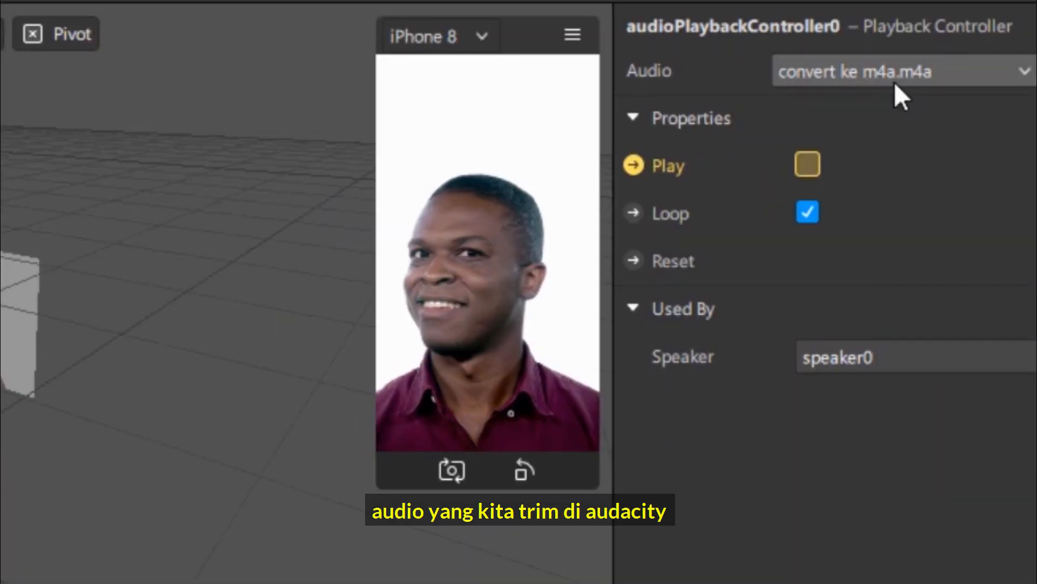
click(864, 76)
click(903, 112)
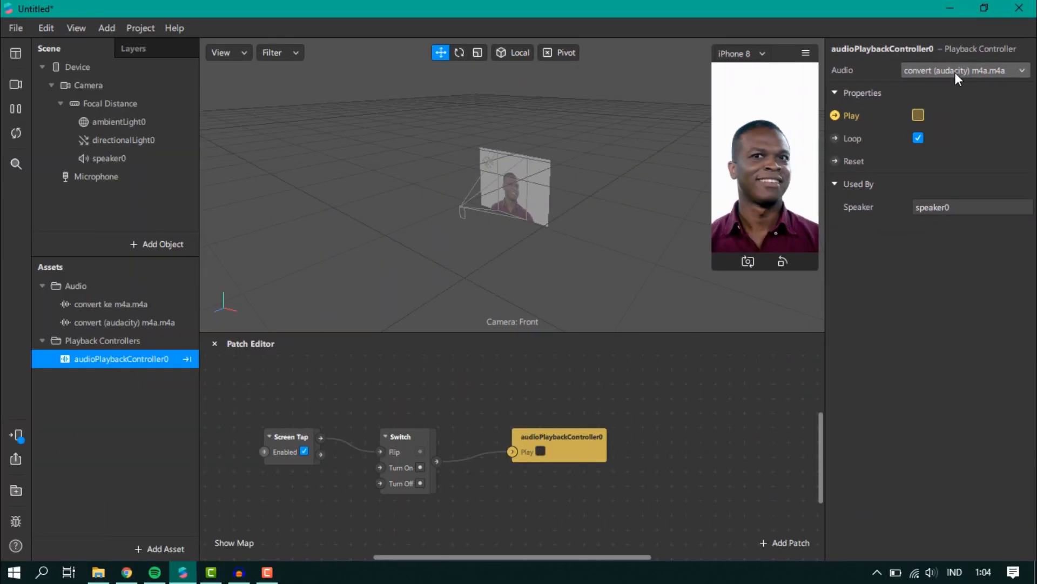
click(17, 435)
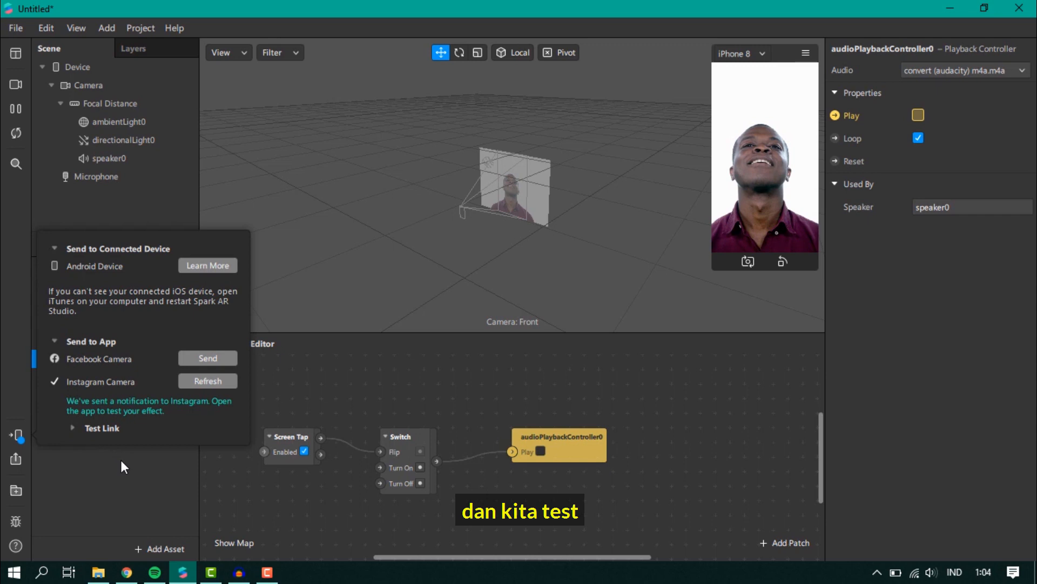
click(206, 384)
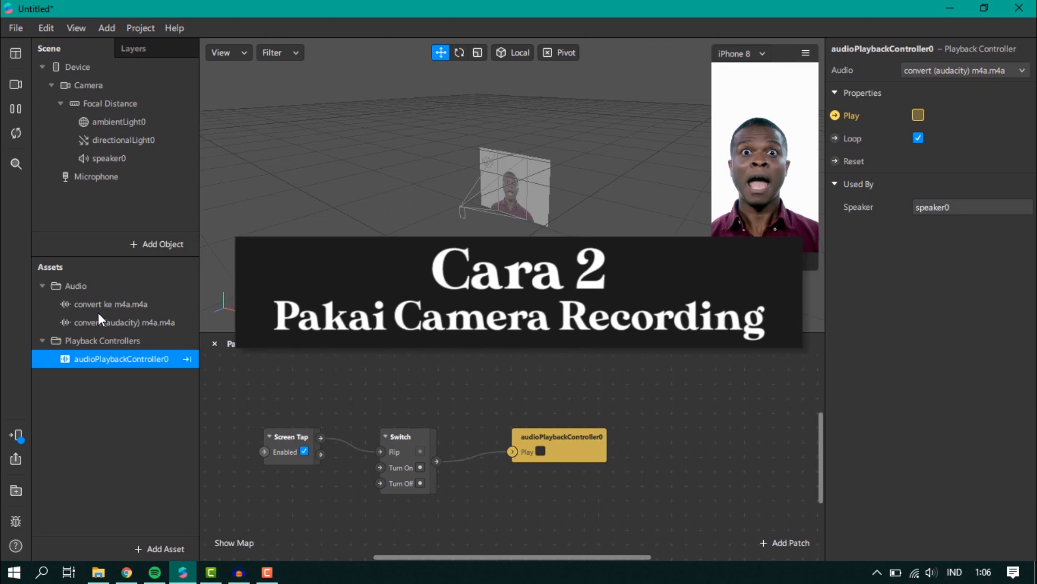
Delete the Screen Tap, Switch and playback controller patches, and add the scene's Camera to the Patch Editor as a patch
drag(805, 502, 234, 400)
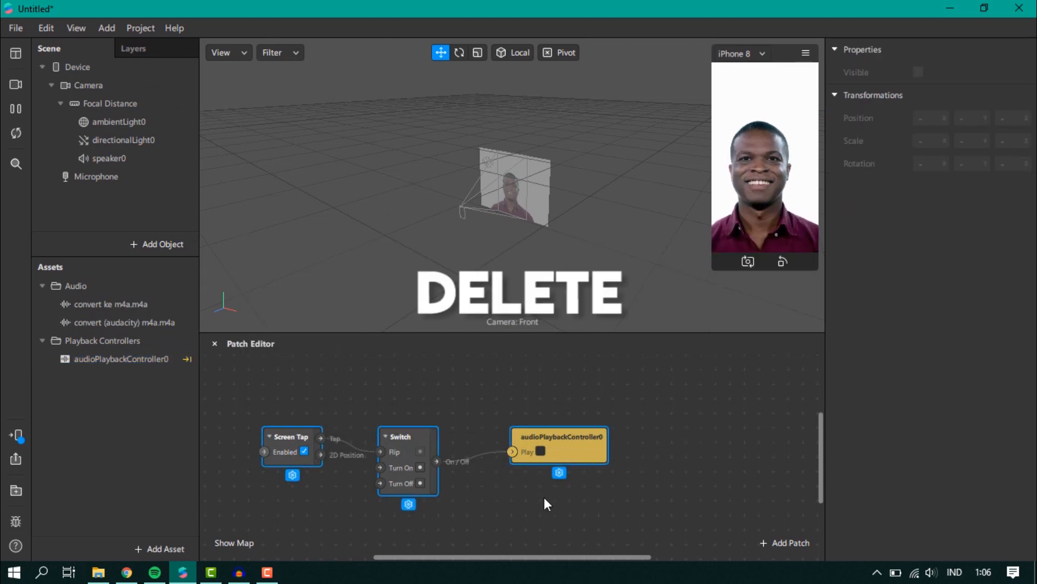
key(Delete)
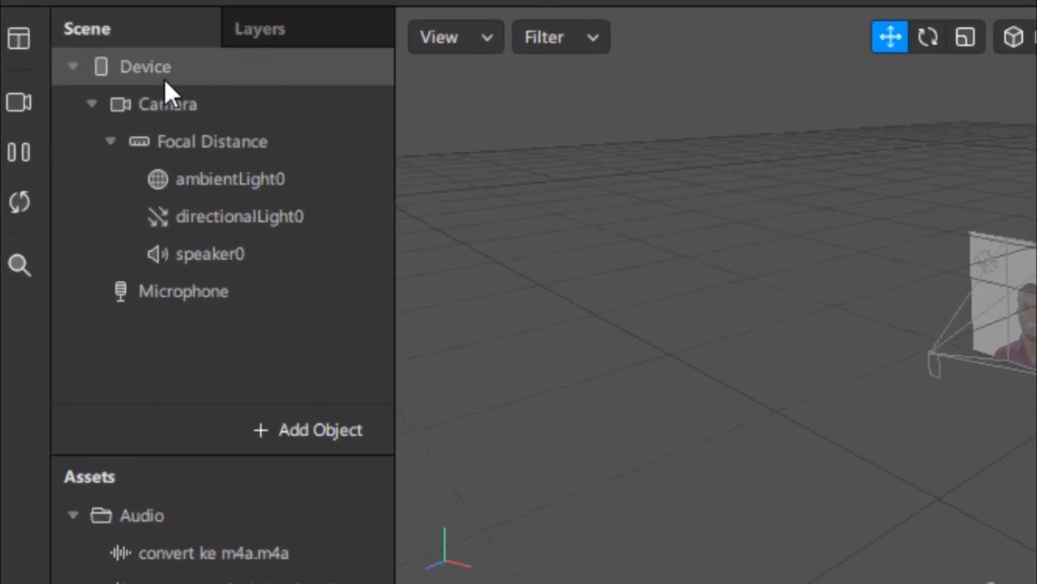
click(72, 80)
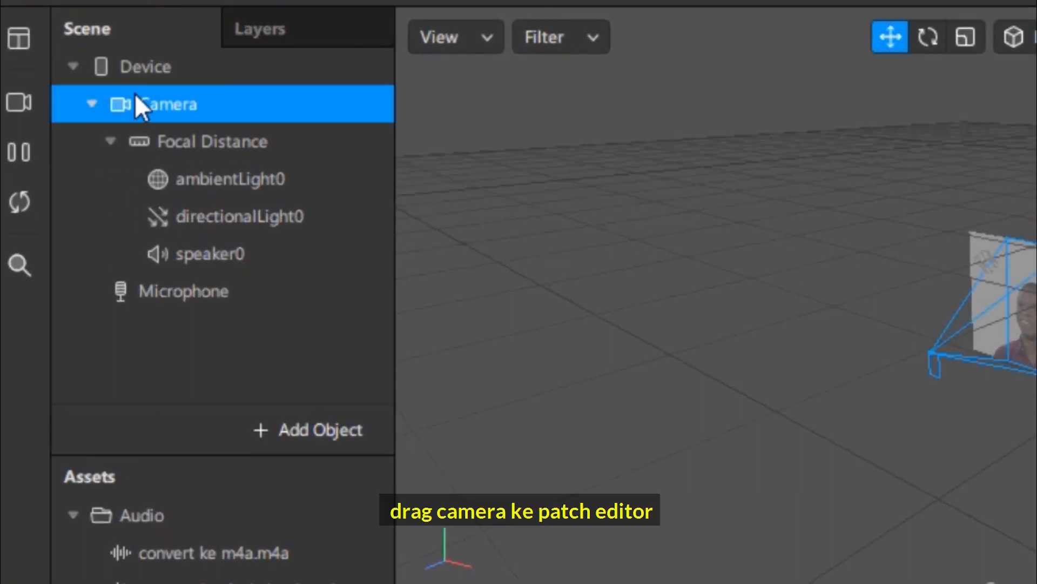
drag(137, 96, 190, 313)
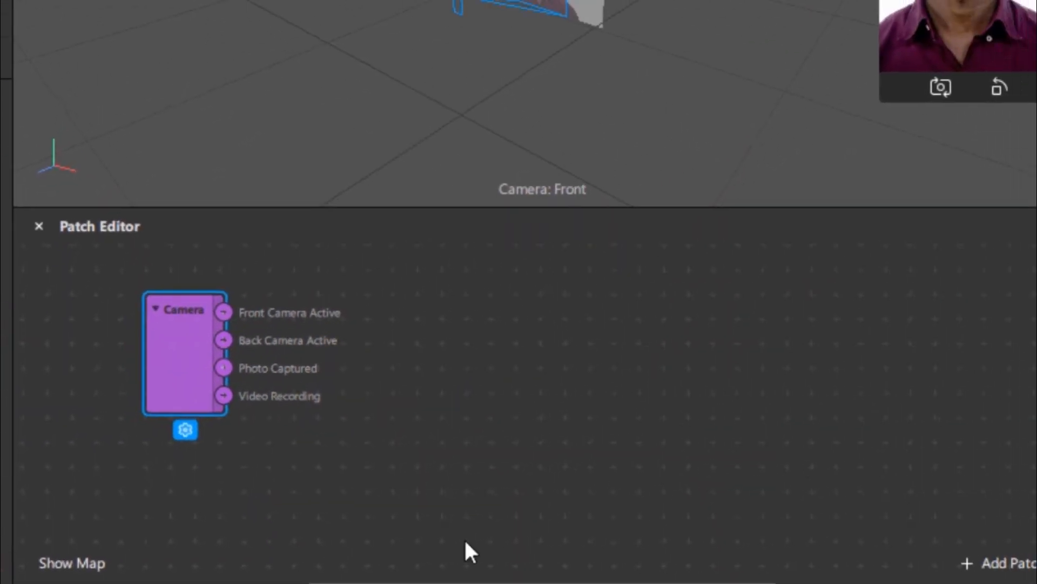
Add a Pulse patch and place it beside the Camera patch
click(578, 552)
double_click(576, 538)
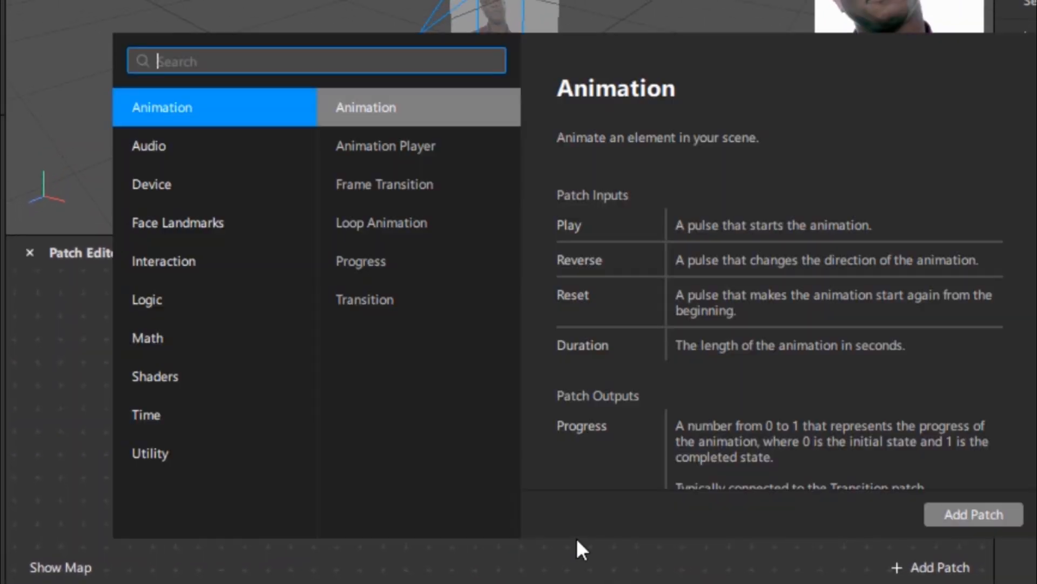
text(pul)
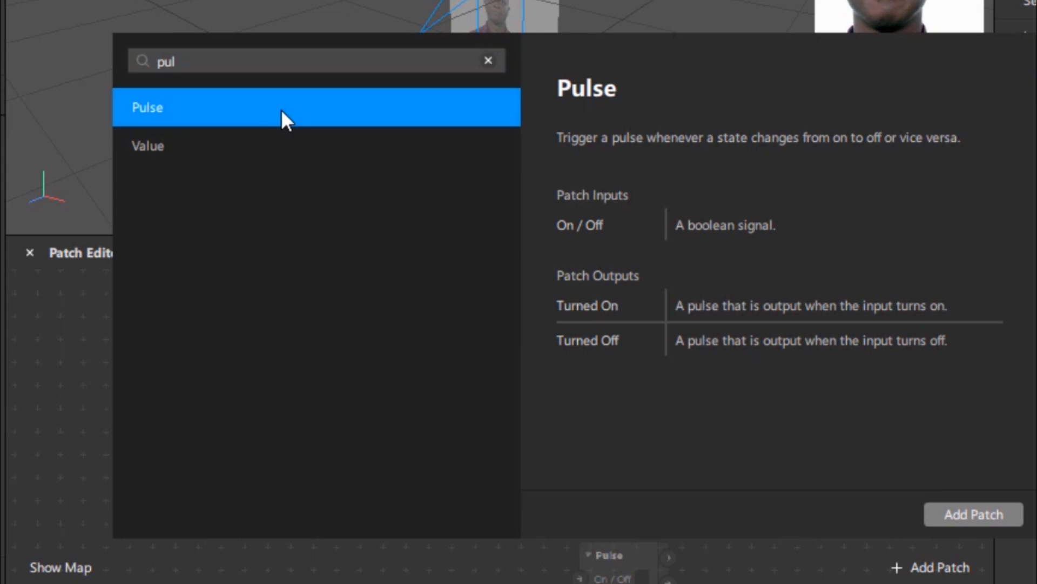
click(280, 109)
drag(412, 370, 320, 318)
Add a Switch patch and place it after the Pulse patch
click(488, 417)
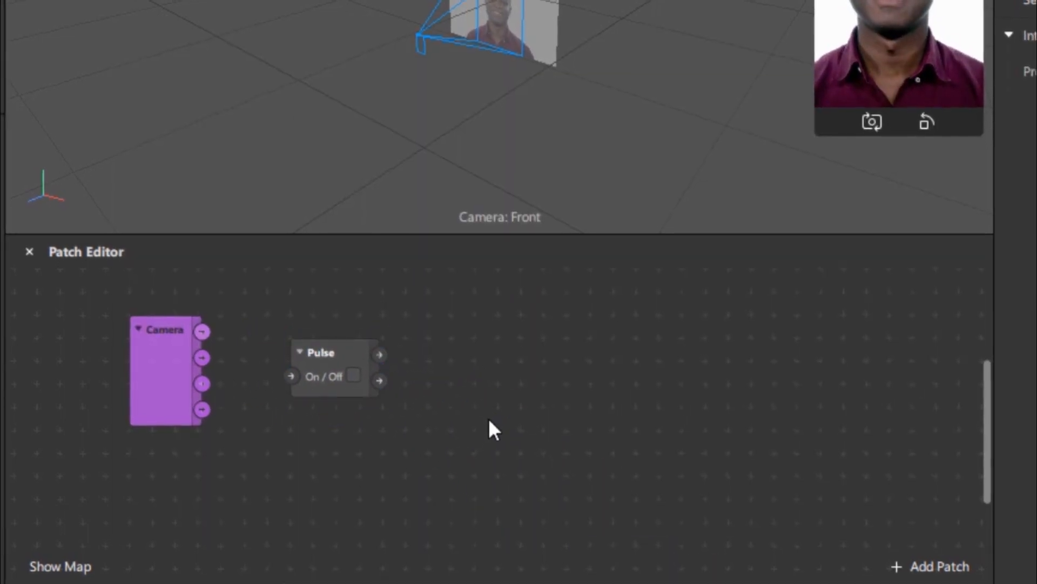
double_click(488, 418)
text(sw)
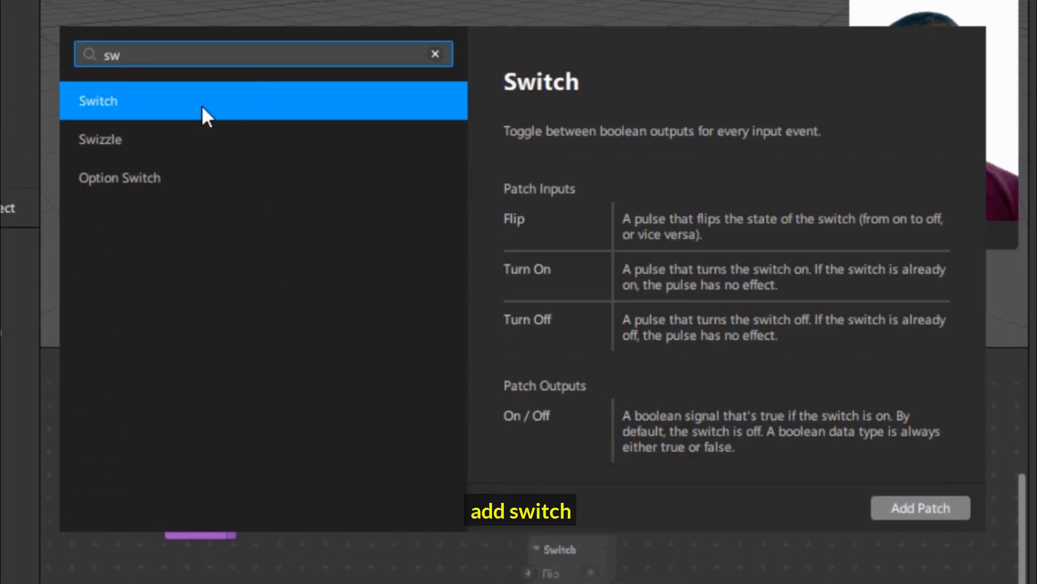
click(202, 103)
drag(561, 548, 516, 429)
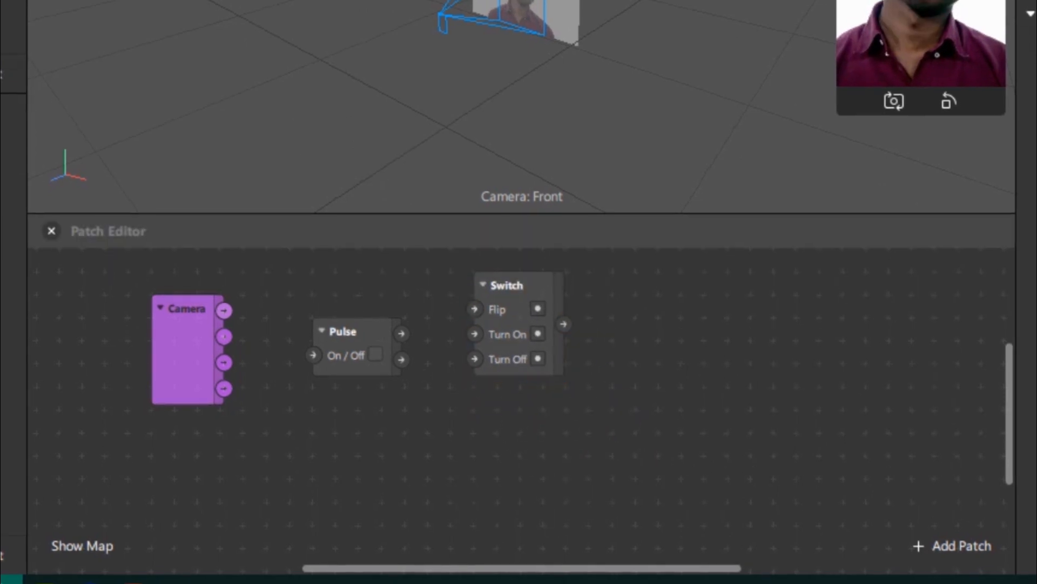
Create a Play patch for audioPlaybackController0 and place it after the Switch patch
click(101, 284)
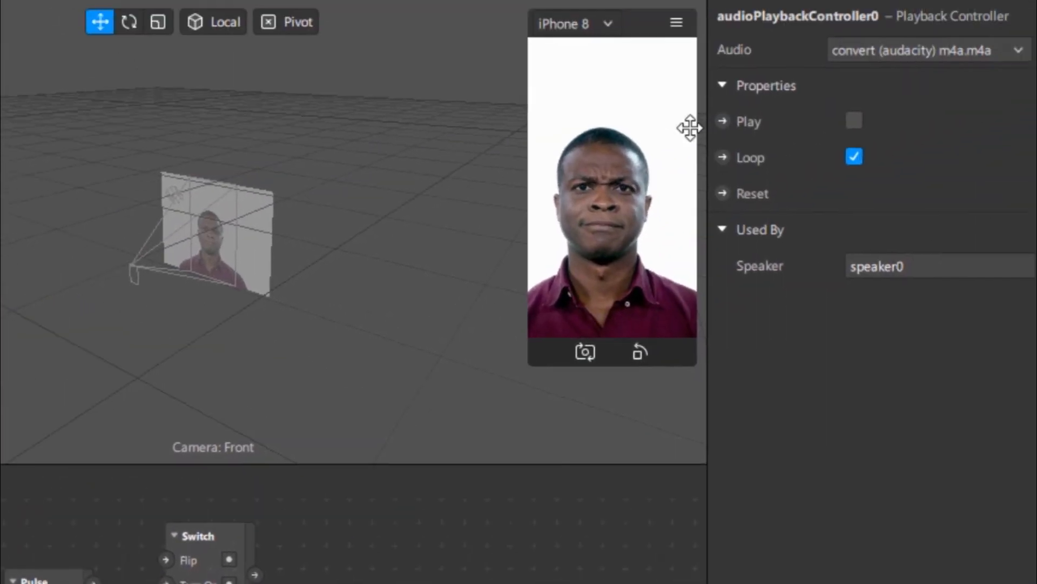
click(723, 122)
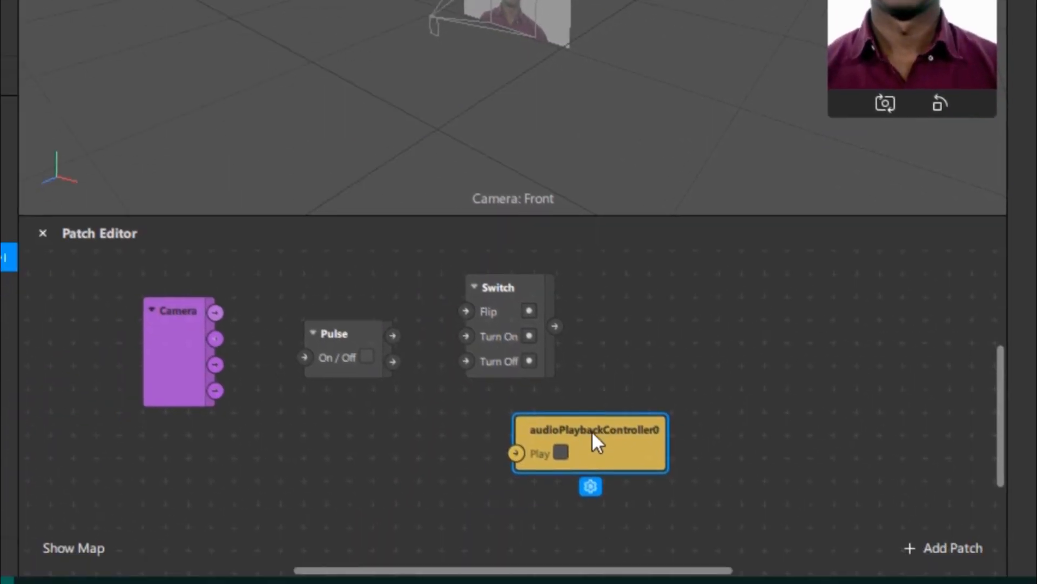
drag(592, 430, 724, 335)
Connect the Camera's Video Recording output to Pulse, Pulse's Turned On output to the Switch's Flip input, and Switch to the controller's Play input
drag(215, 390, 304, 357)
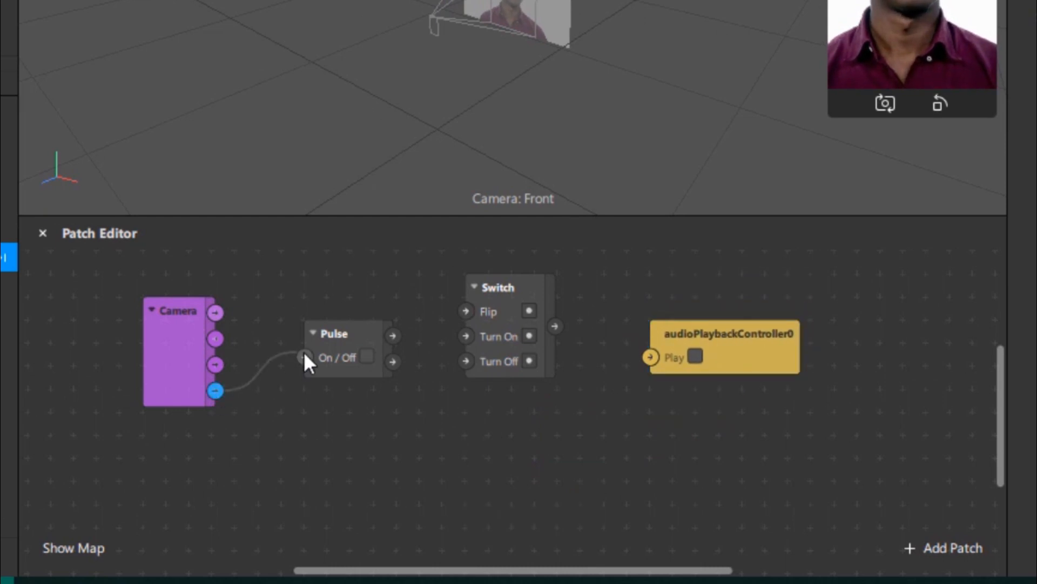
drag(393, 335, 474, 311)
drag(555, 326, 650, 350)
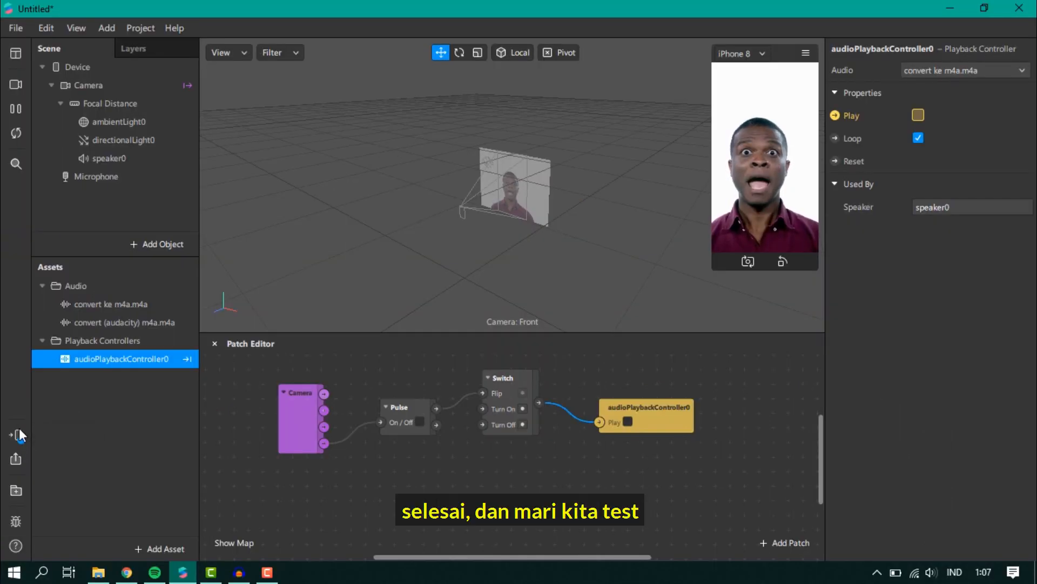
Send the updated effect to Instagram Camera and open the newest preview.arexport test notification in the Instagram app on the phone
click(16, 434)
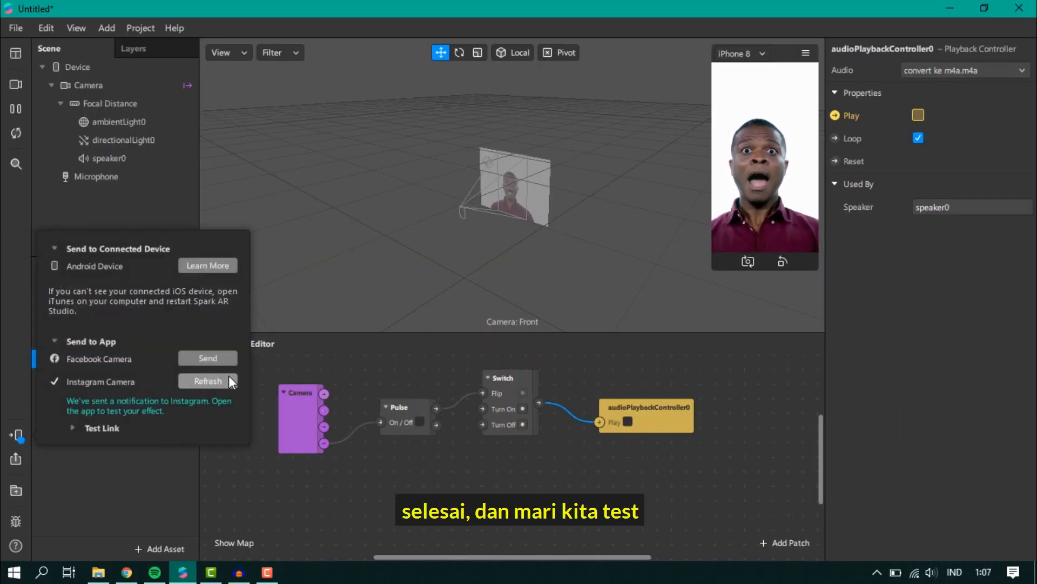
click(214, 381)
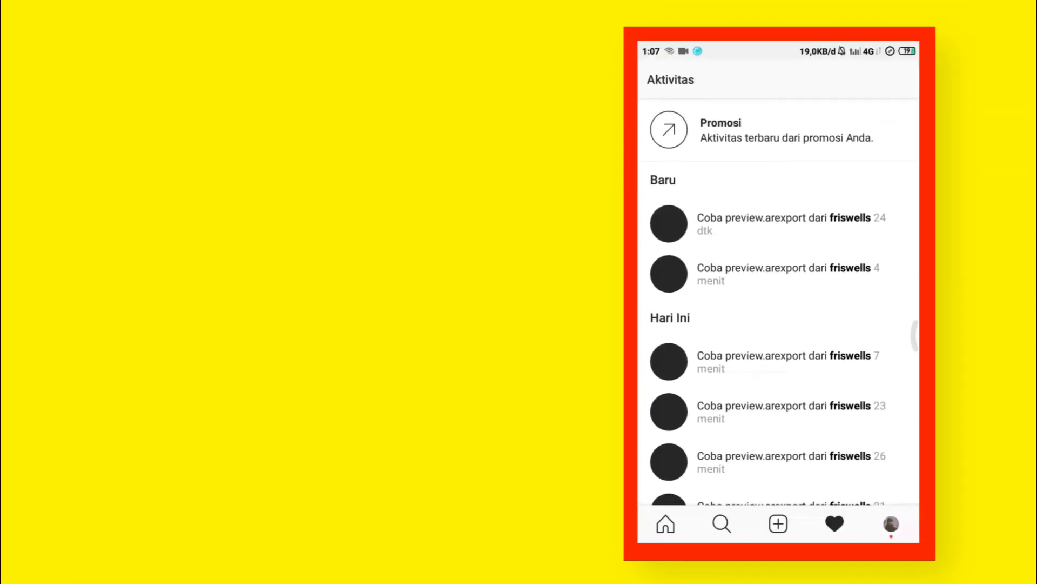
click(839, 226)
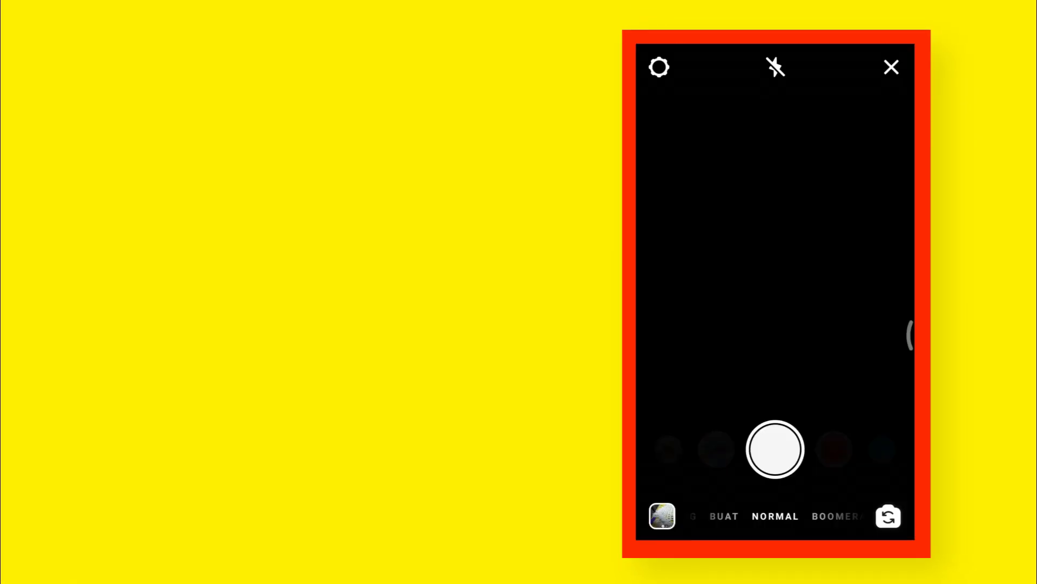
Test the effect by tapping the camera view several times and recording a video with it
click(734, 336)
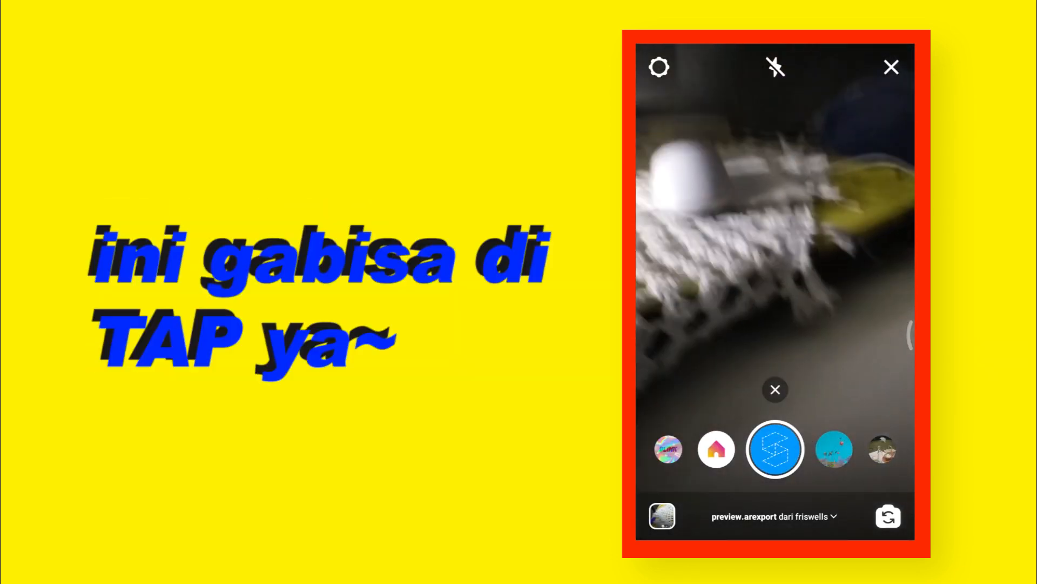
click(739, 336)
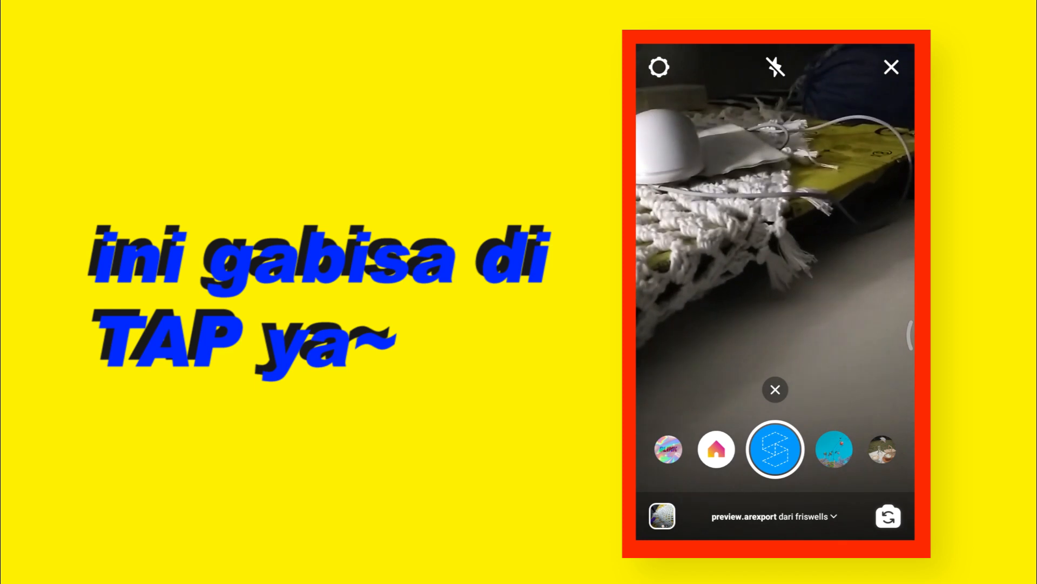
click(740, 334)
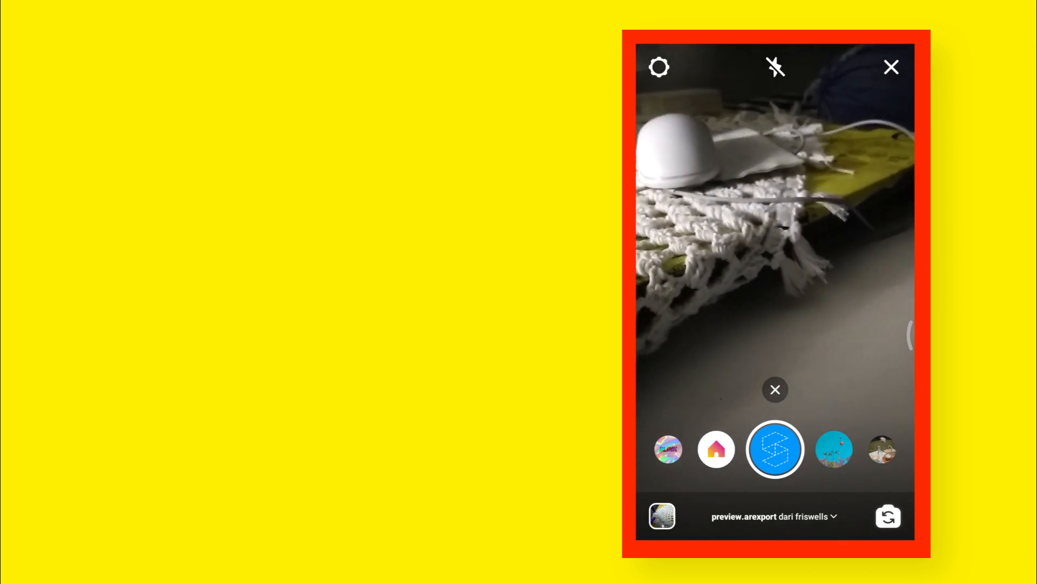
click(775, 450)
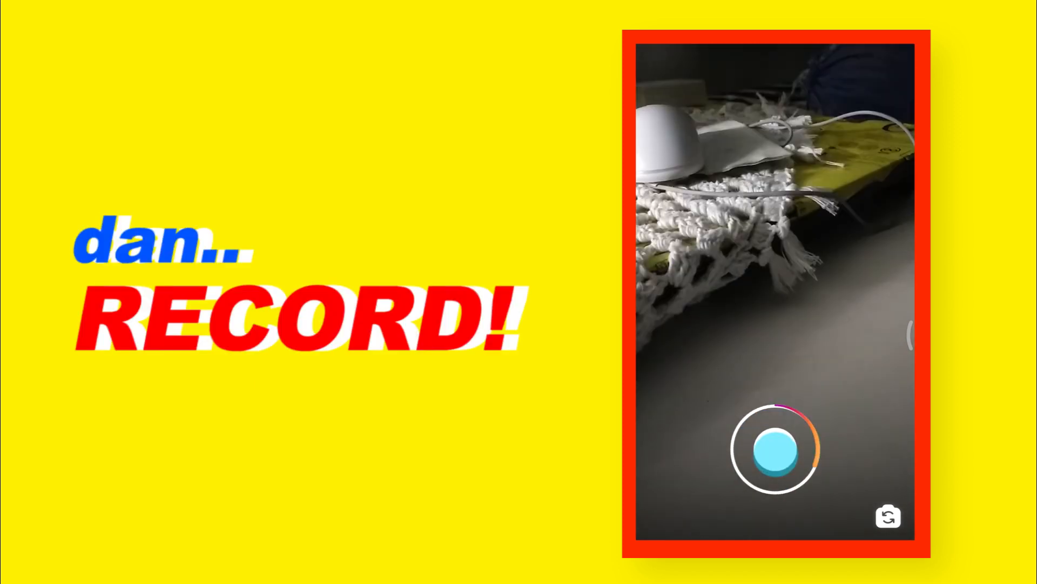